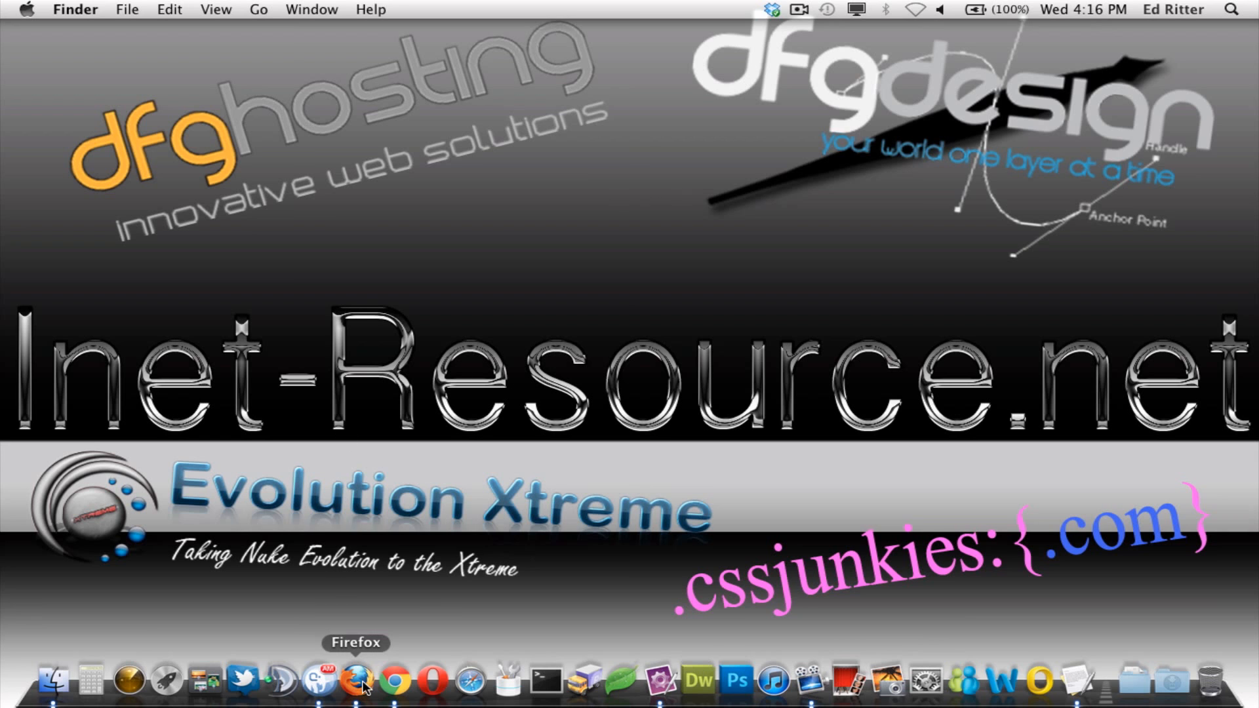
- Check the BigDump importer's connection status page in the browser, then hide the browser
click(394, 682)
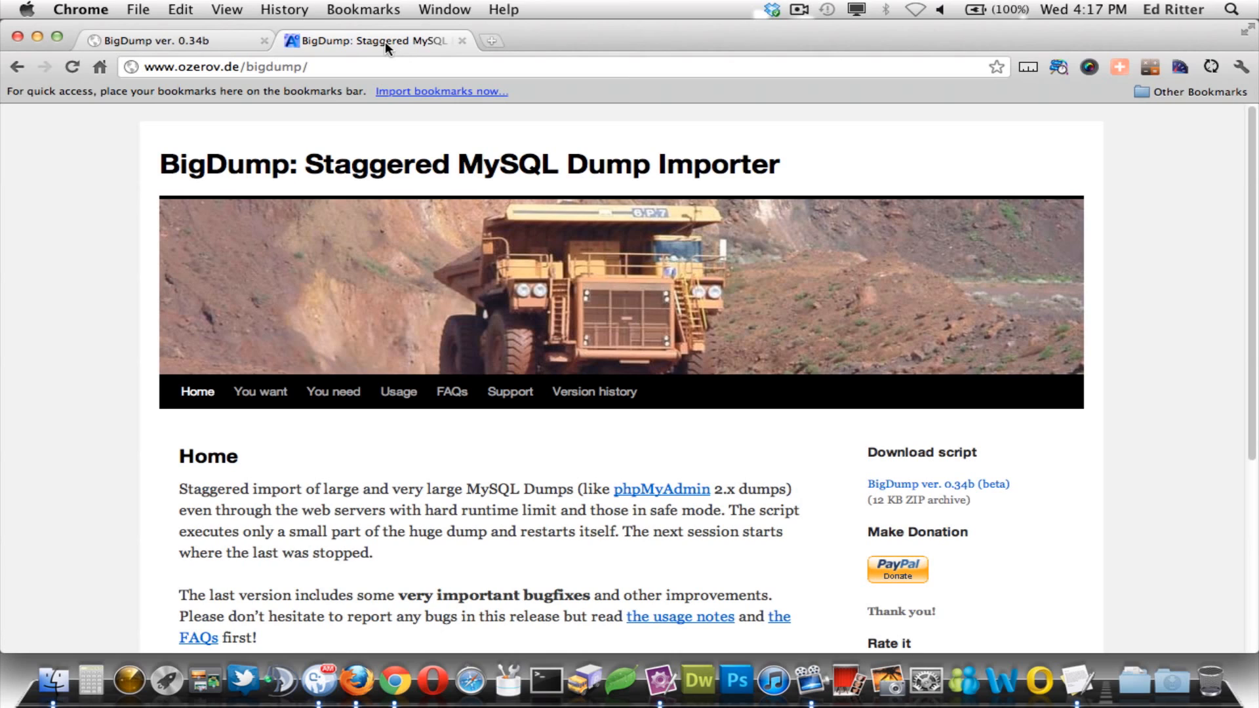
click(169, 42)
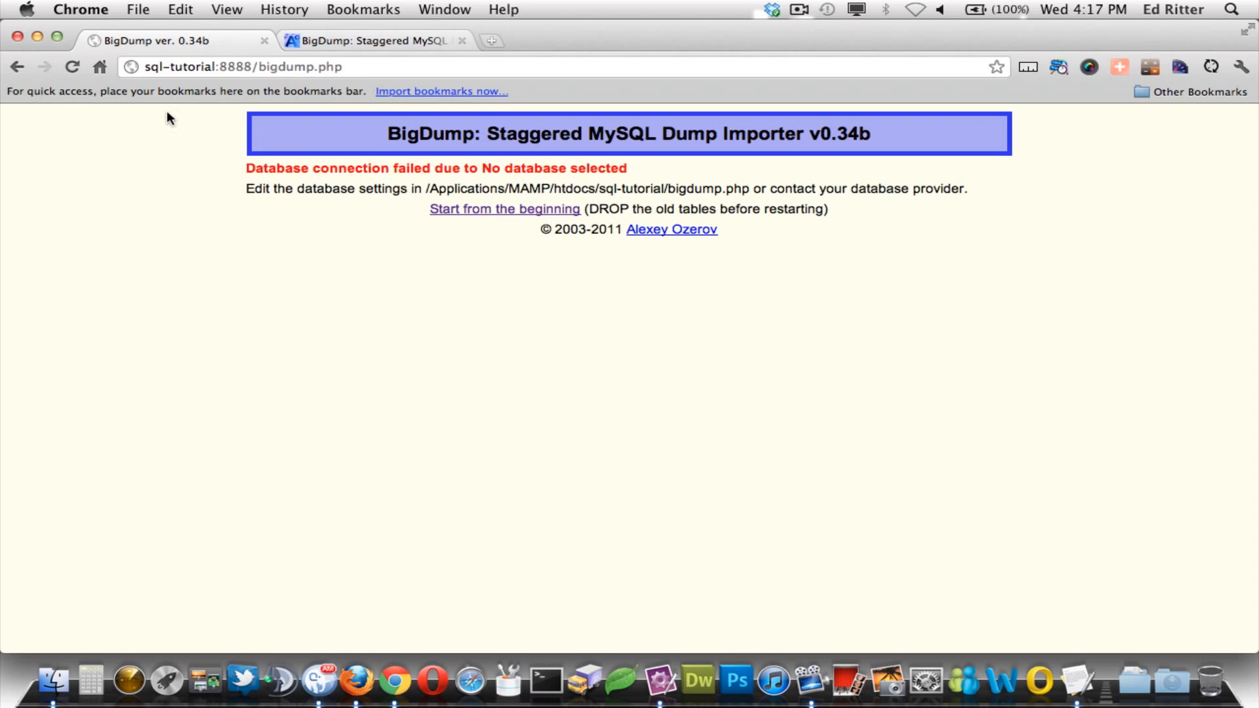
click(38, 37)
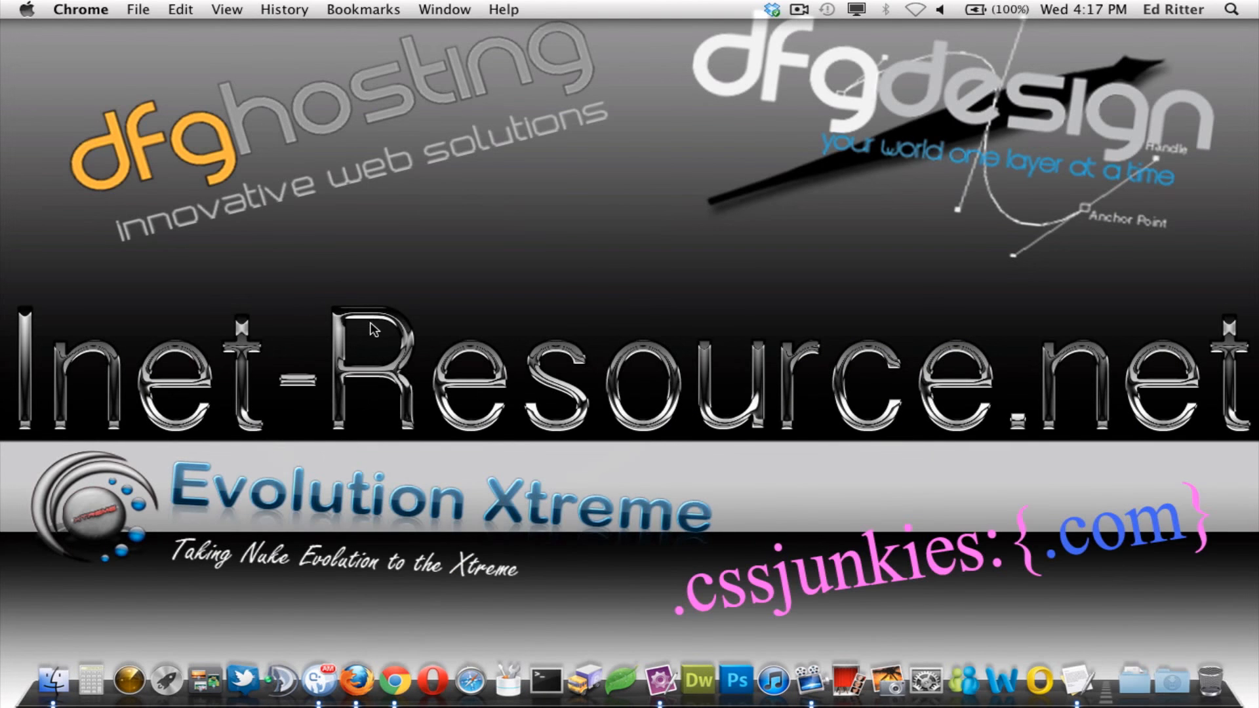
- Compare the localhost:8888 tab, then open _sql-tutorial on the remote dfgdesign.com phpMyAdmin
click(357, 682)
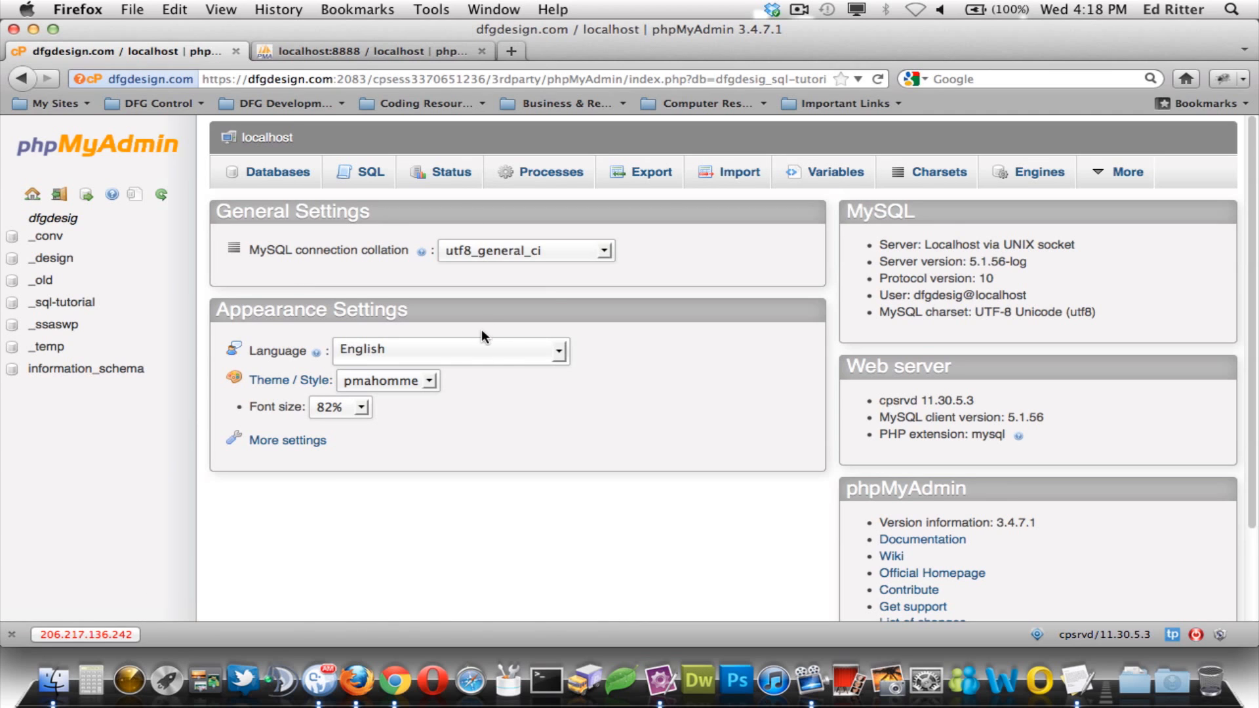
scroll(493, 351, down, 3)
scroll(493, 349, up, 3)
click(376, 53)
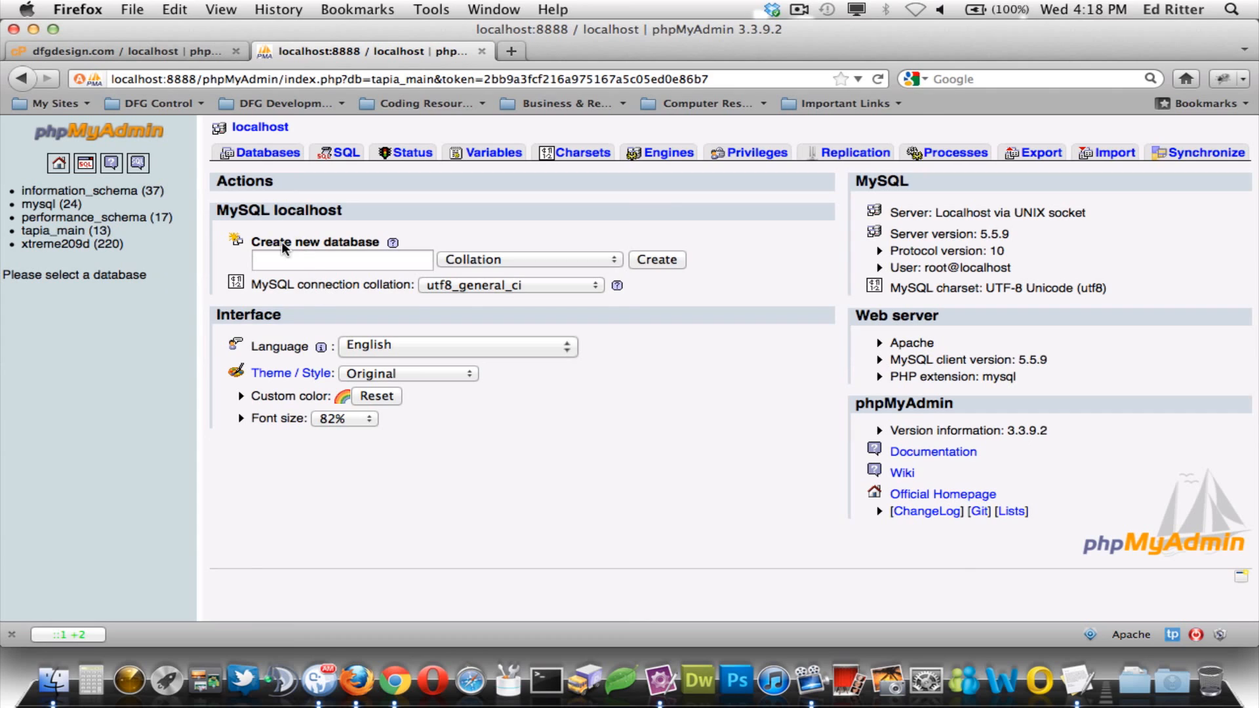
click(168, 50)
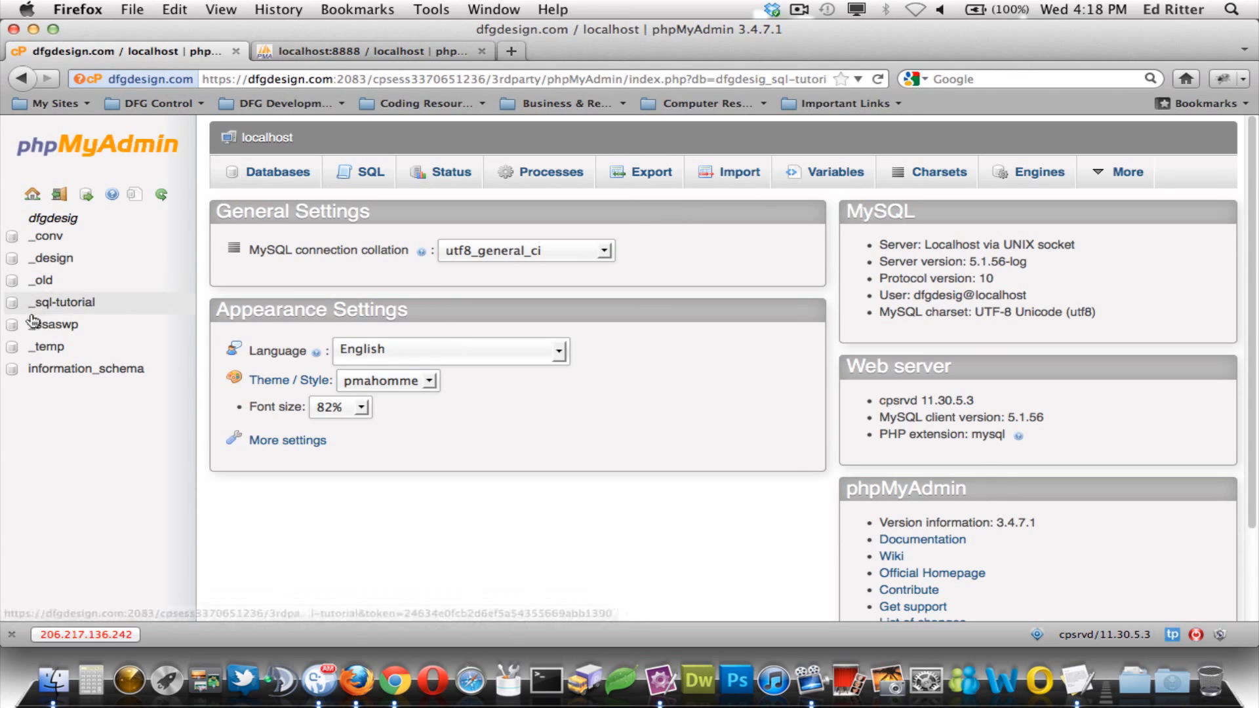
click(51, 303)
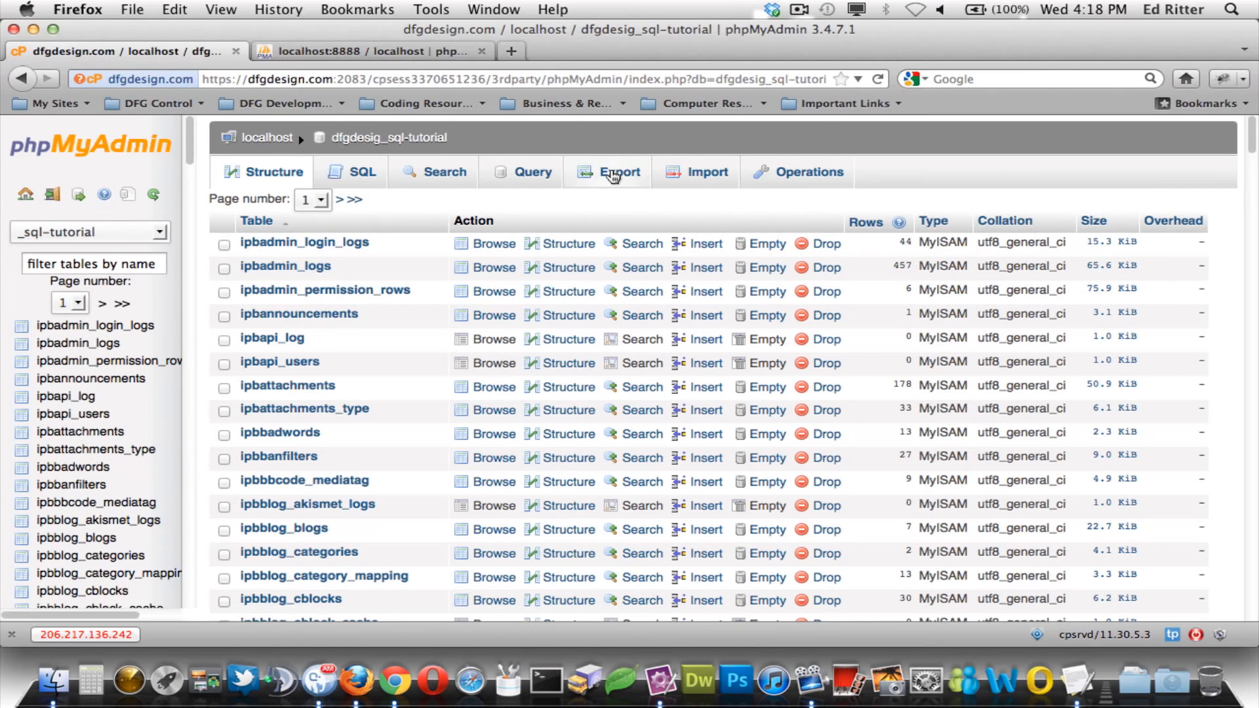
- Start a Custom export of the database, keeping compression at None
click(613, 175)
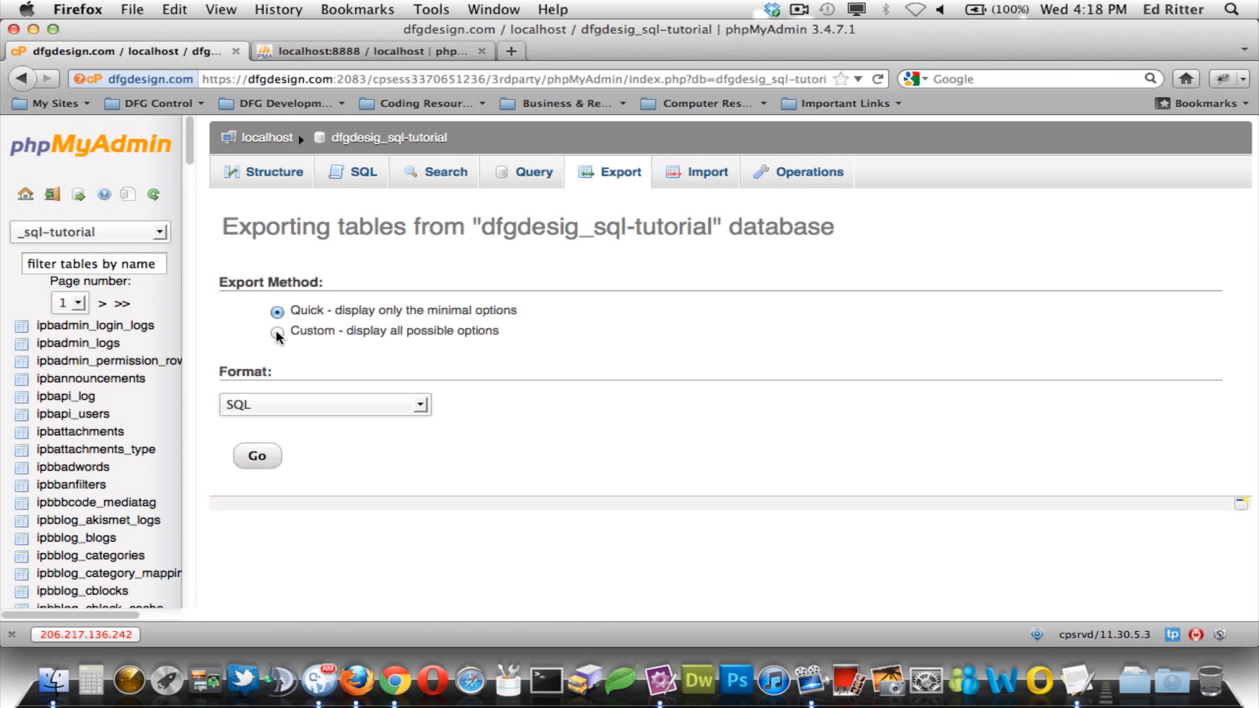
click(277, 332)
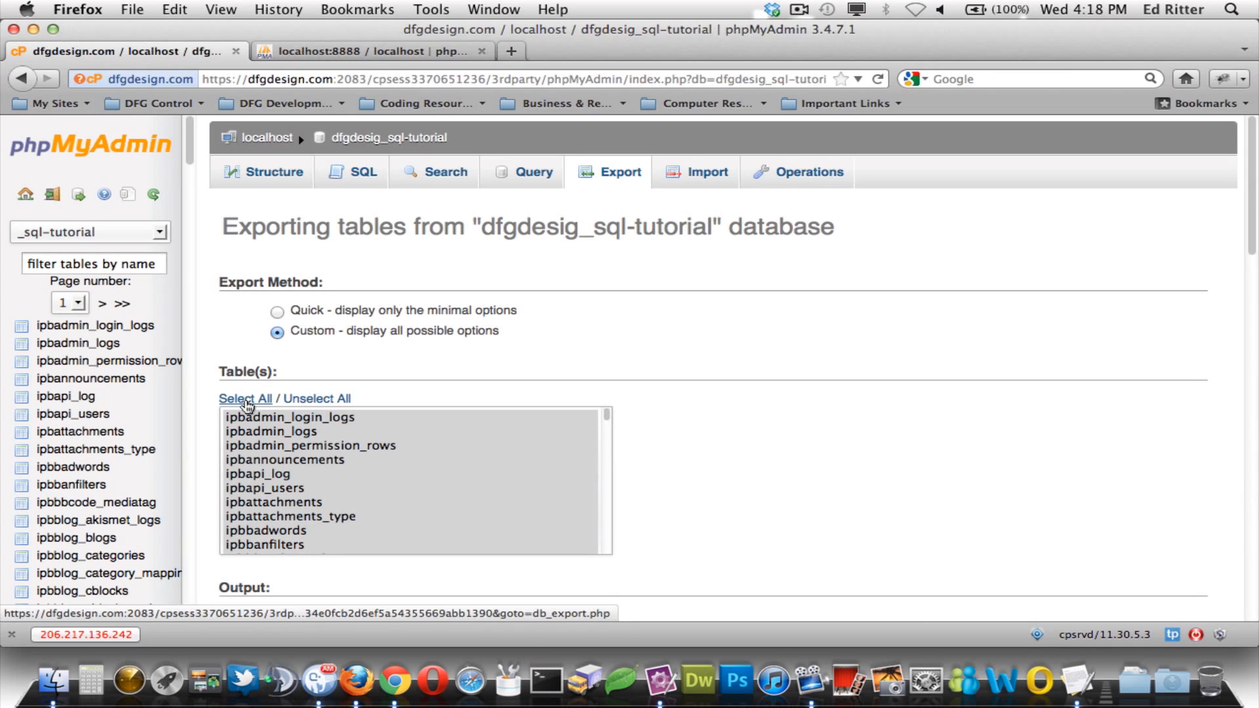
scroll(712, 379, down, 5)
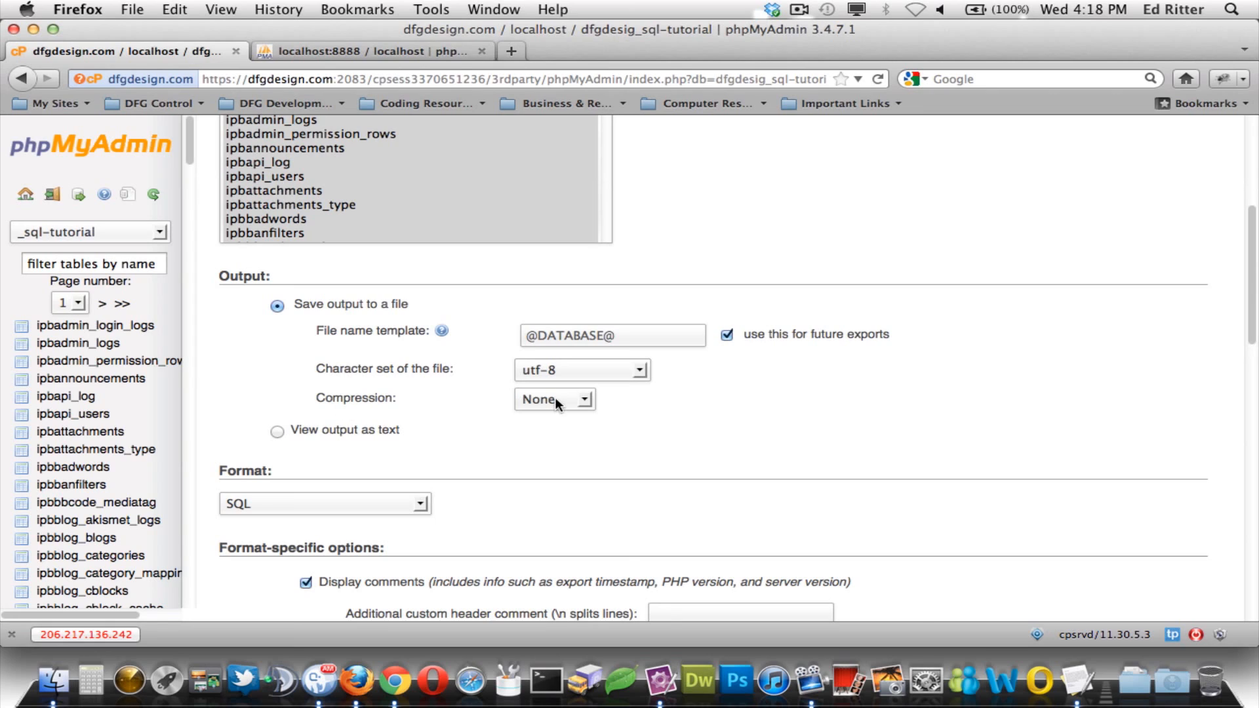
click(585, 399)
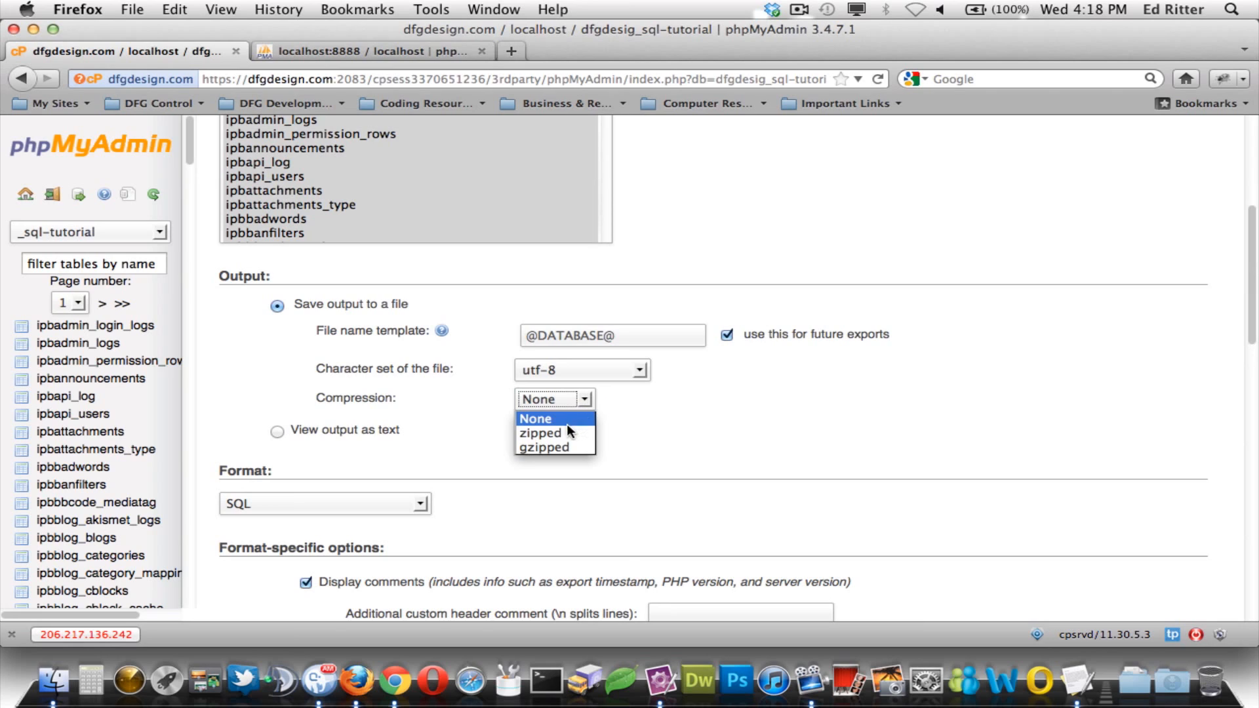
click(473, 431)
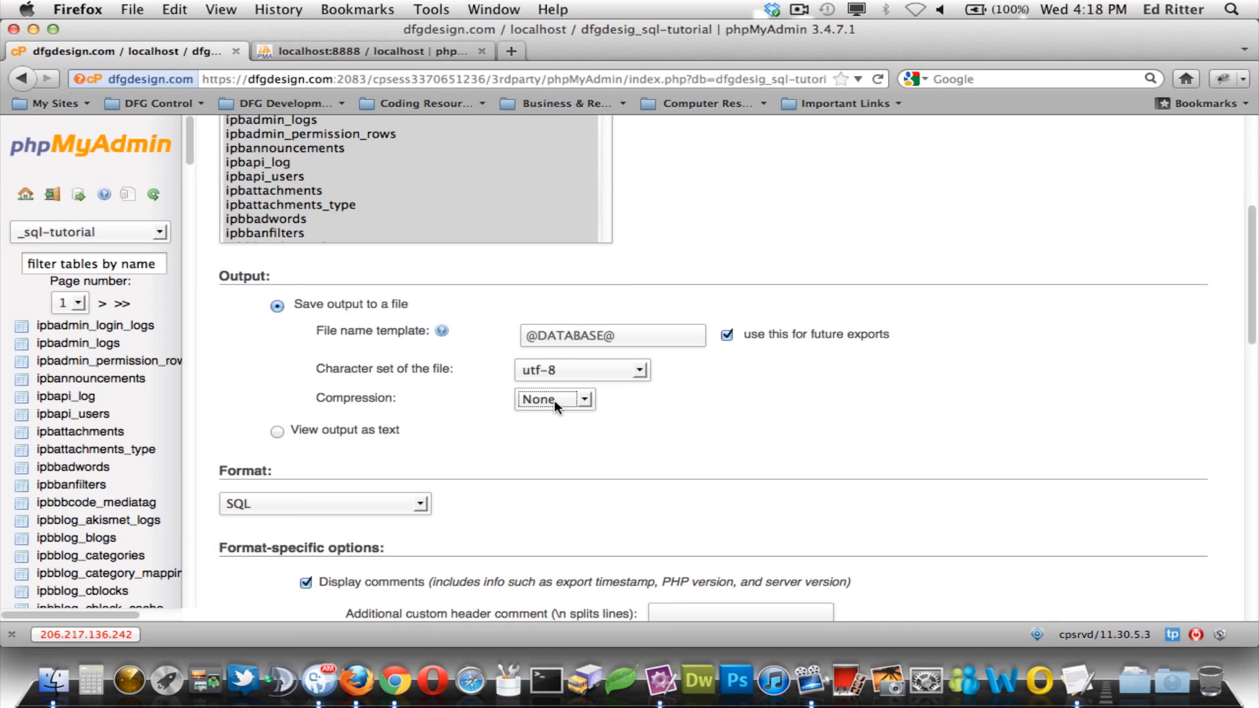
- Exclude CREATE PROCEDURE statements and IF NOT EXISTS from the export
scroll(437, 407, down, 5)
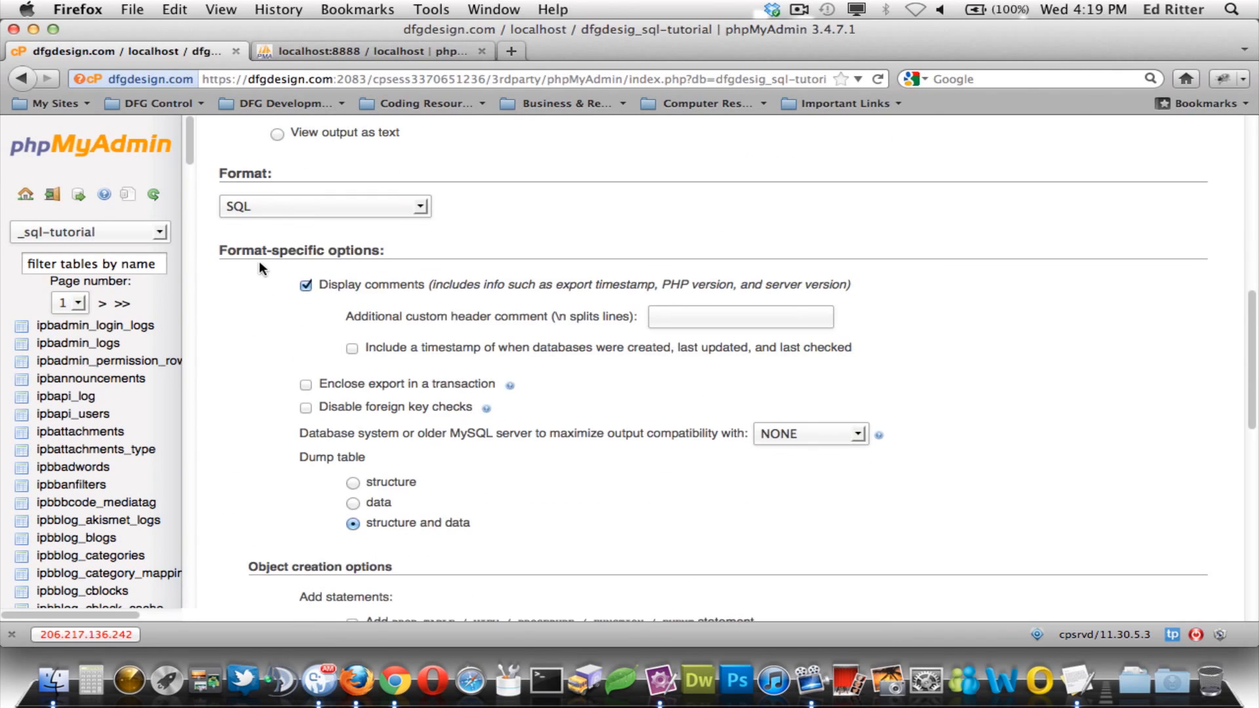
scroll(266, 321, down, 1)
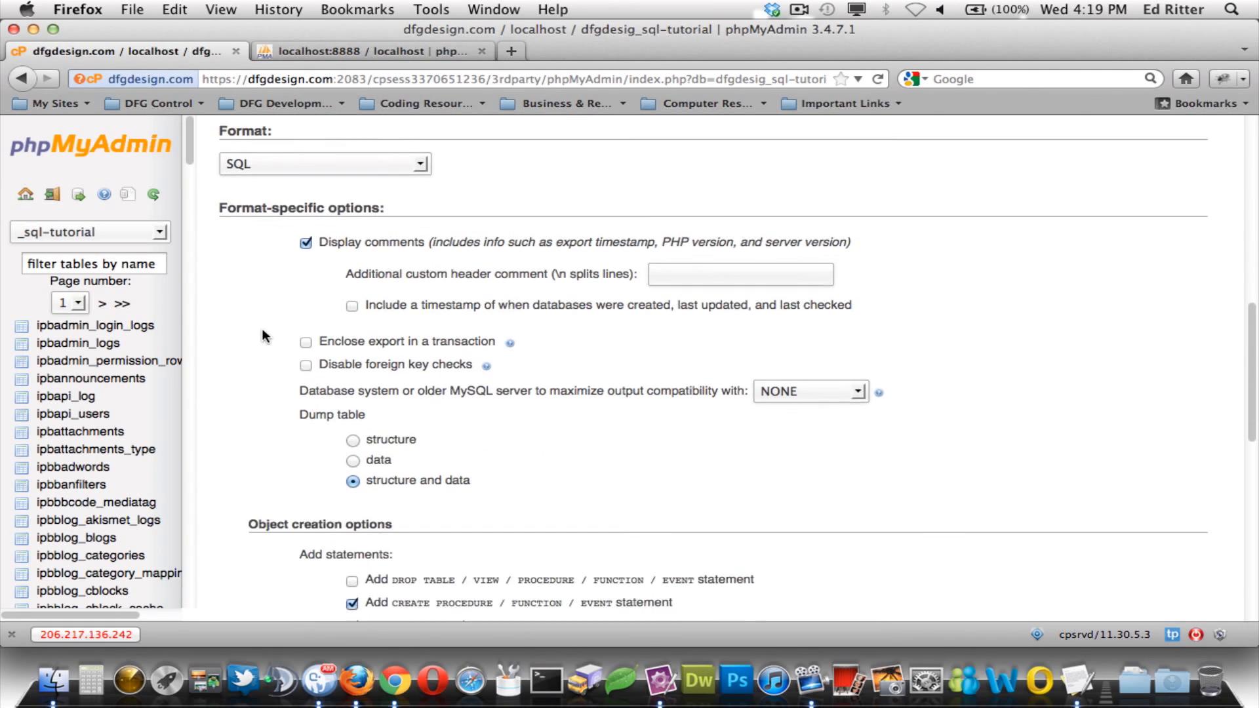
scroll(262, 330, down, 1)
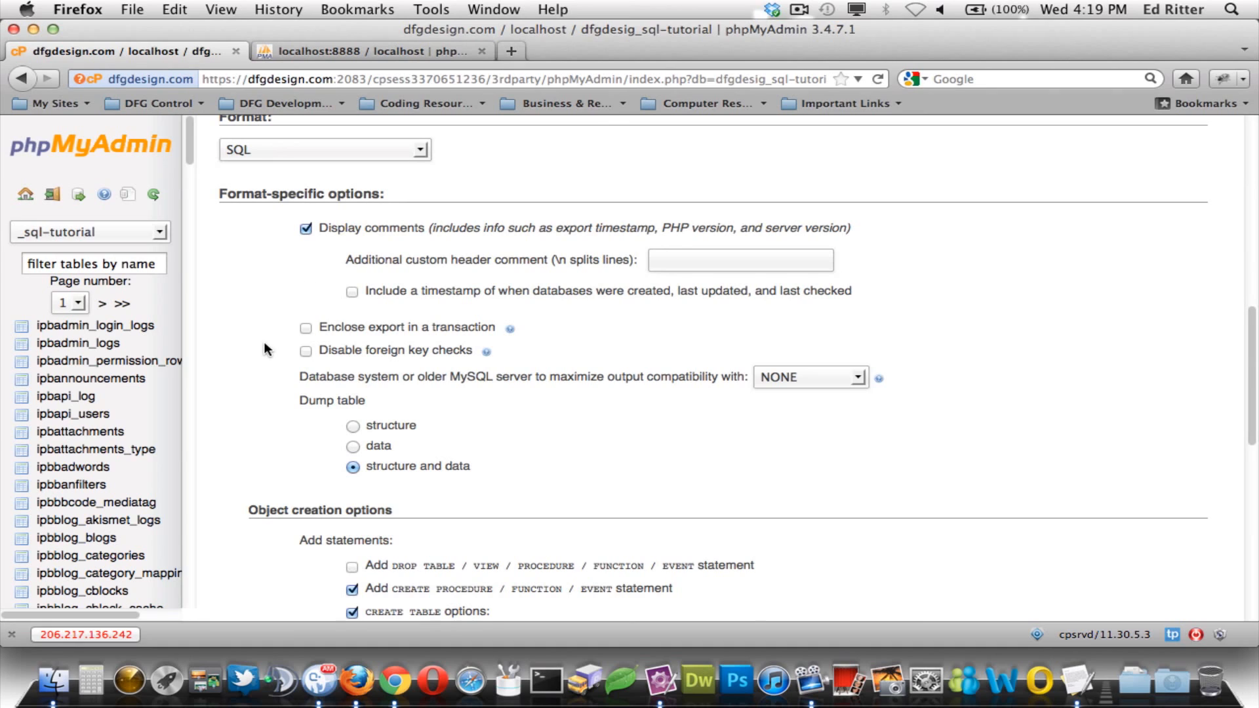
scroll(265, 351, down, 1)
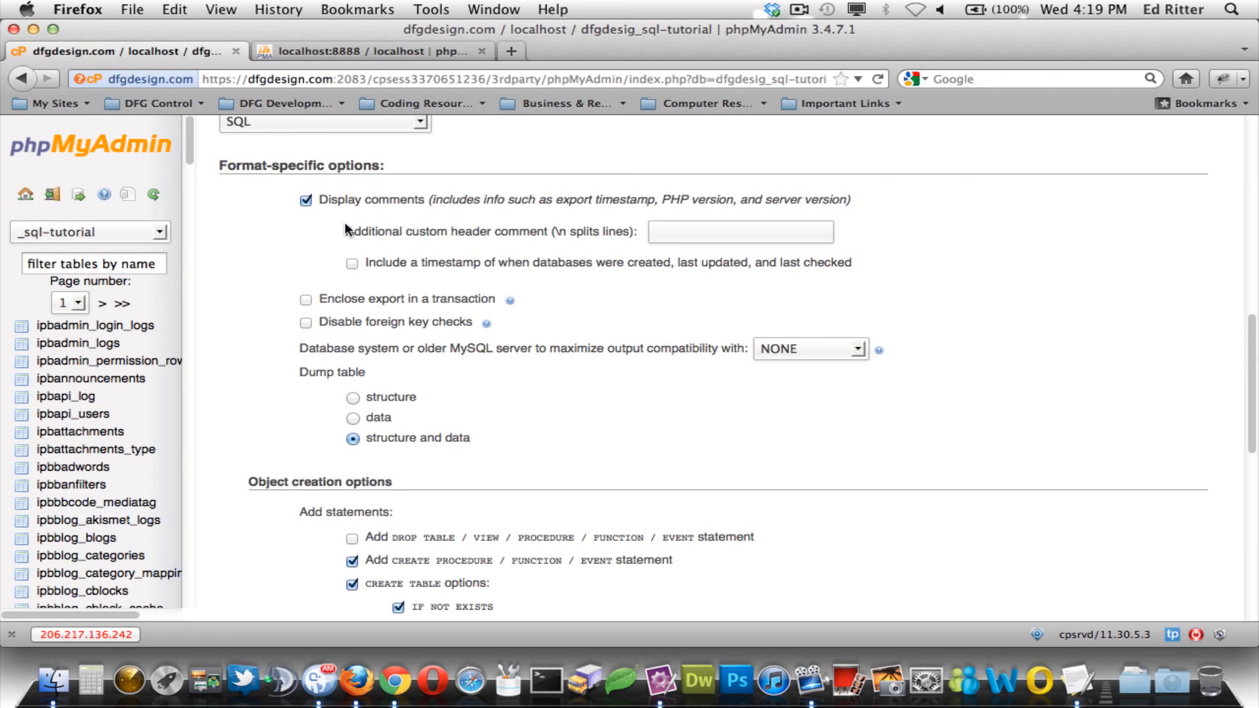
scroll(270, 392, down, 1)
scroll(270, 392, down, 5)
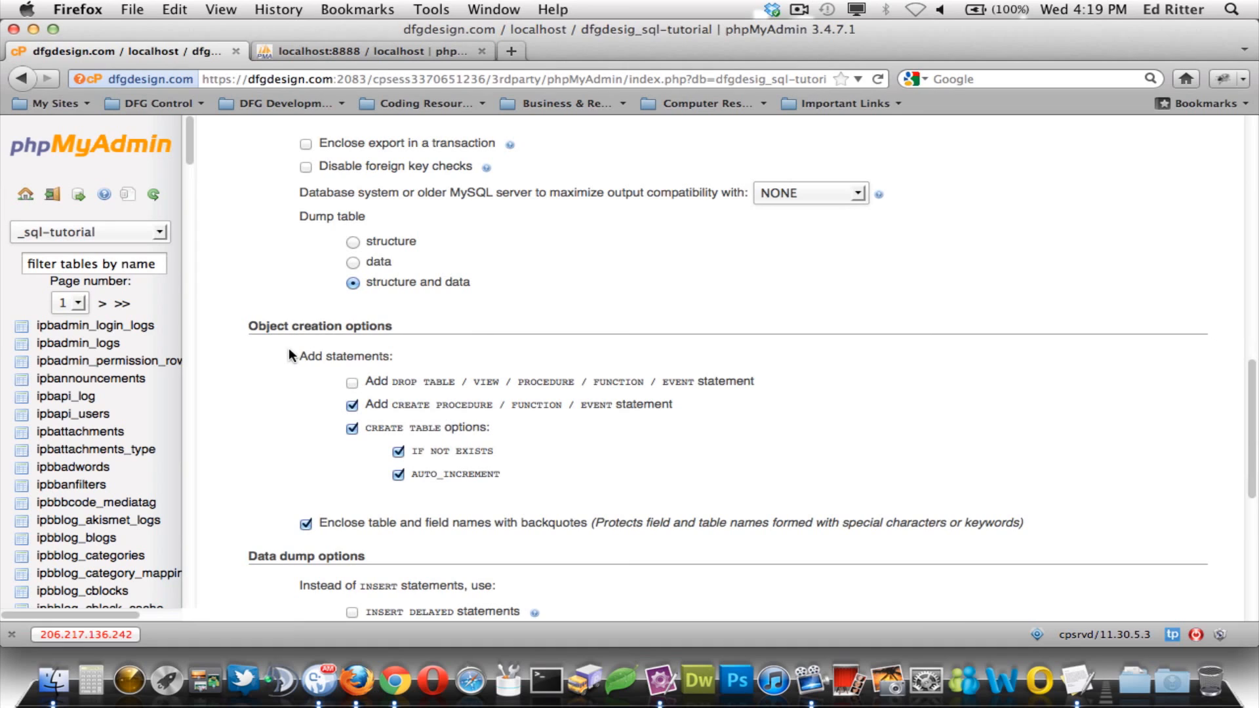
scroll(288, 373, down, 1)
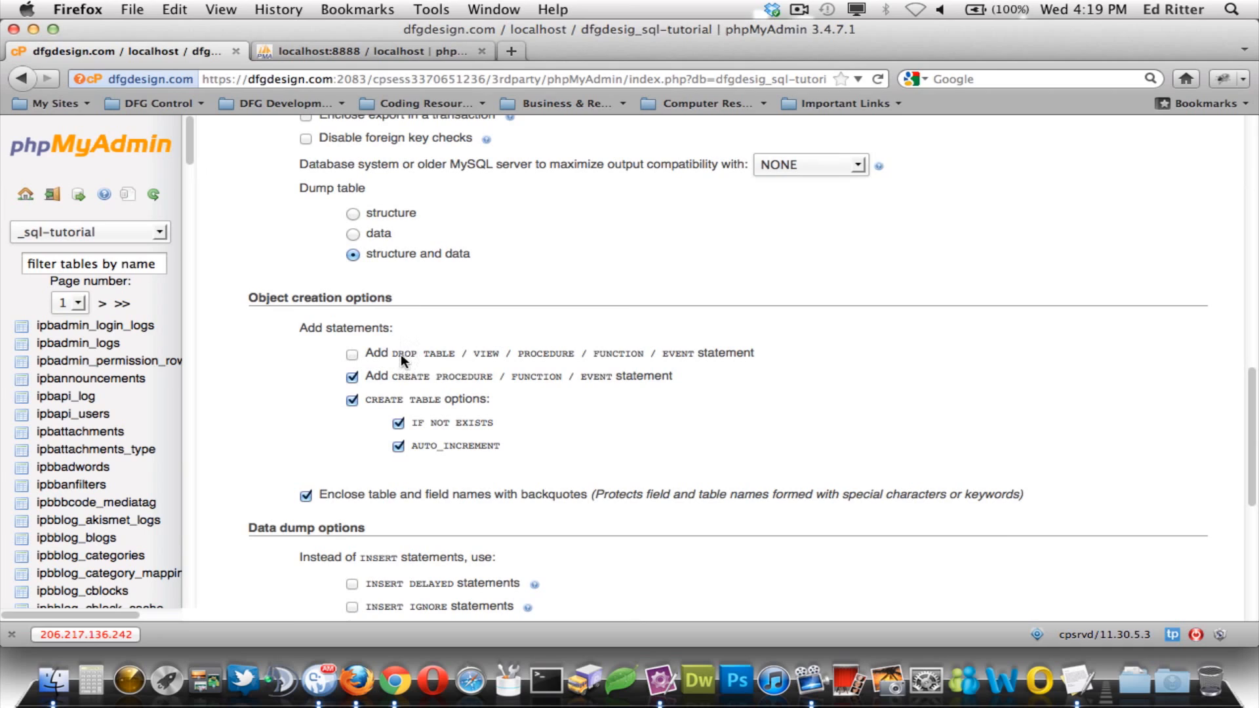
click(353, 377)
click(399, 424)
- Set insert syntax to 'neither of the above' and run the export
scroll(353, 420, down, 2)
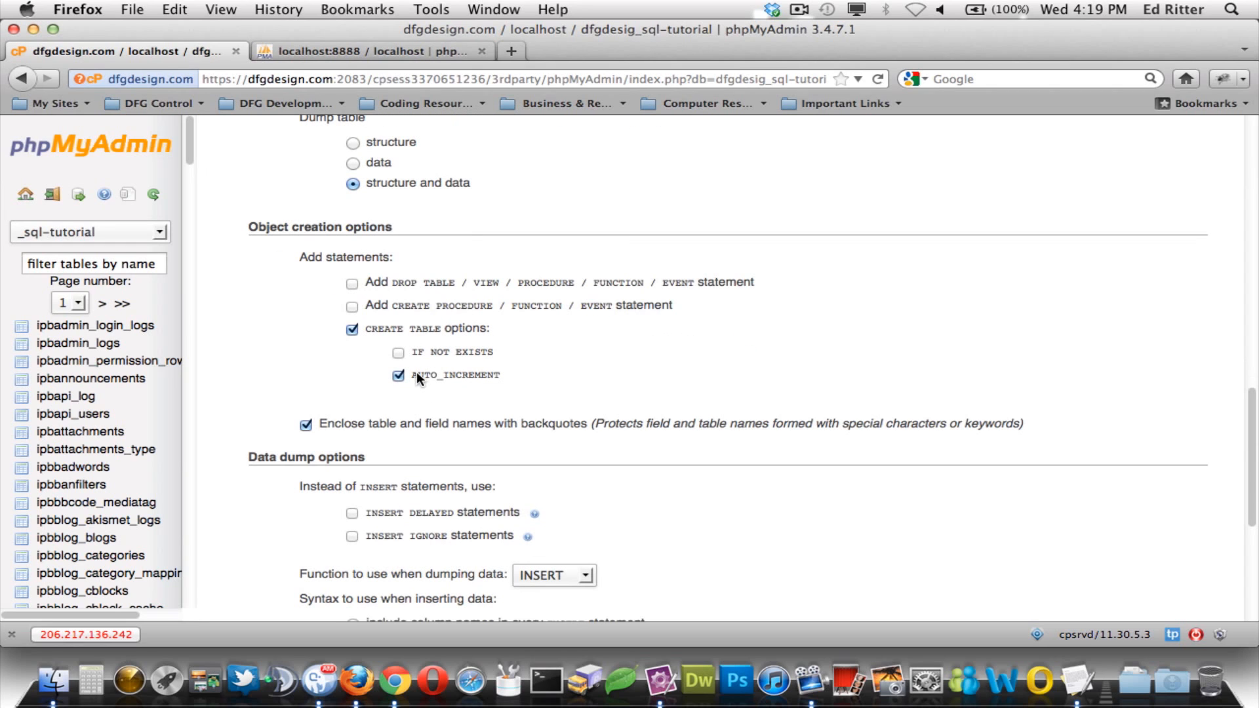
scroll(319, 380, down, 5)
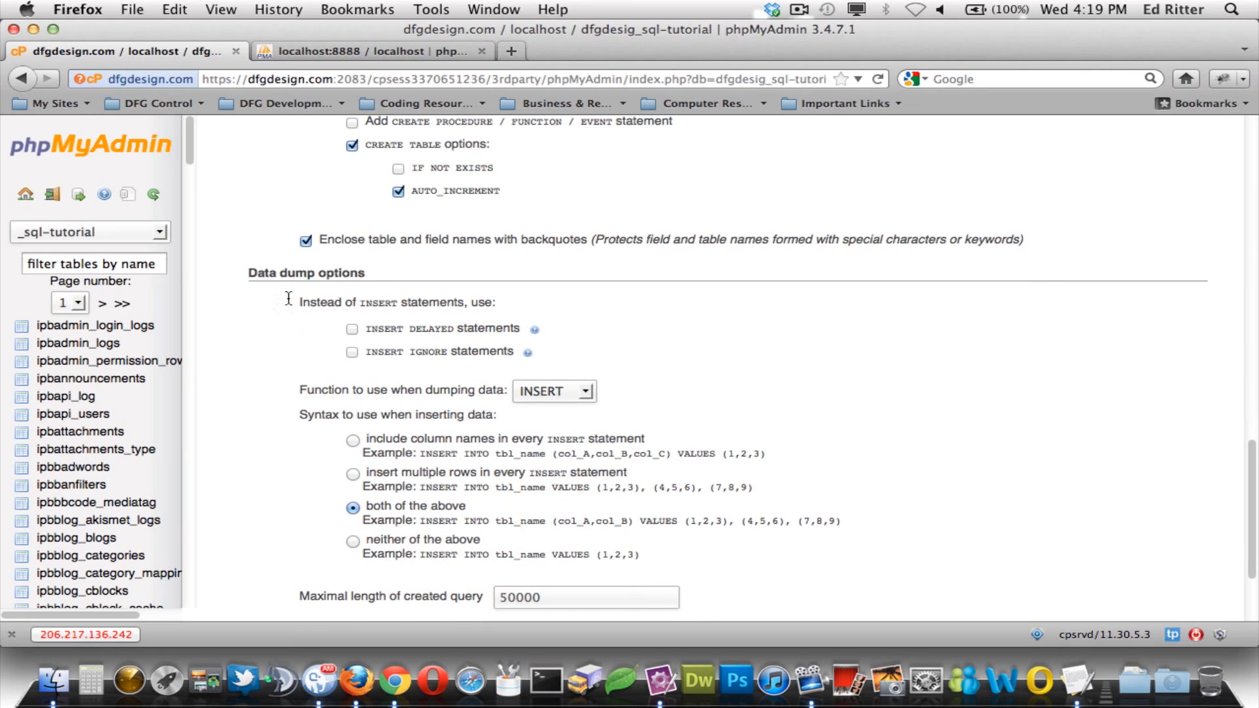
scroll(281, 365, down, 2)
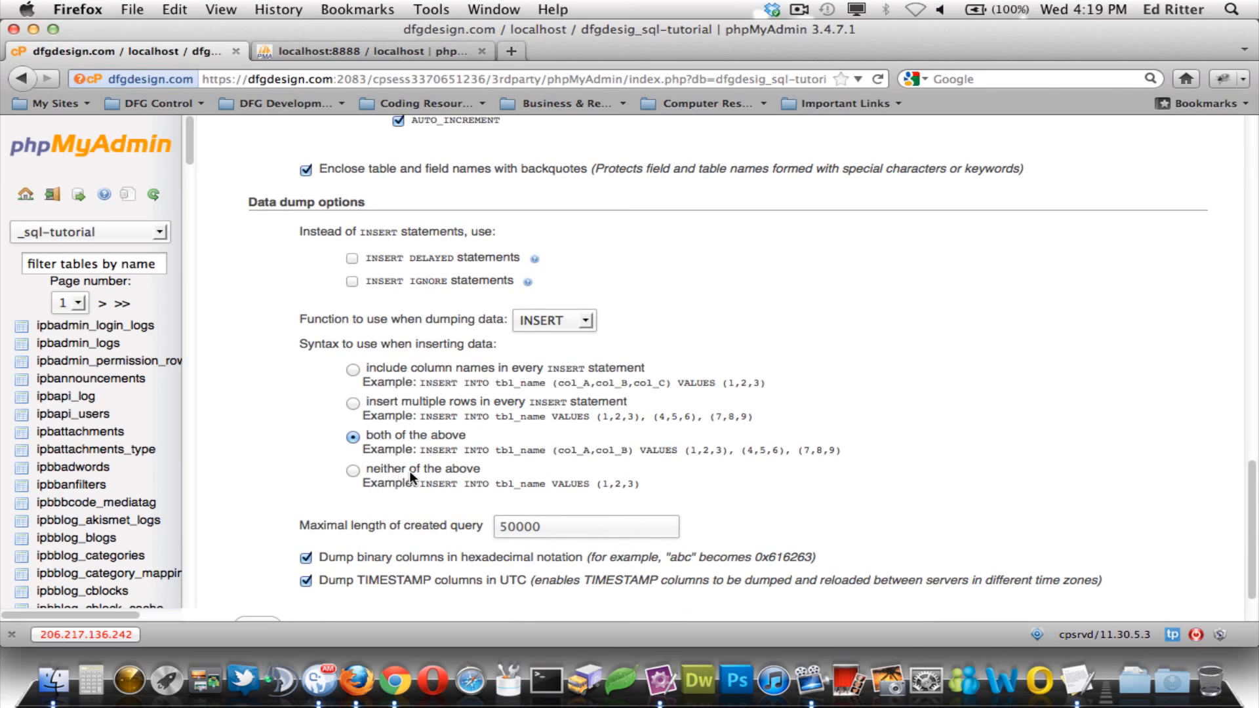
click(354, 470)
scroll(302, 394, down, 2)
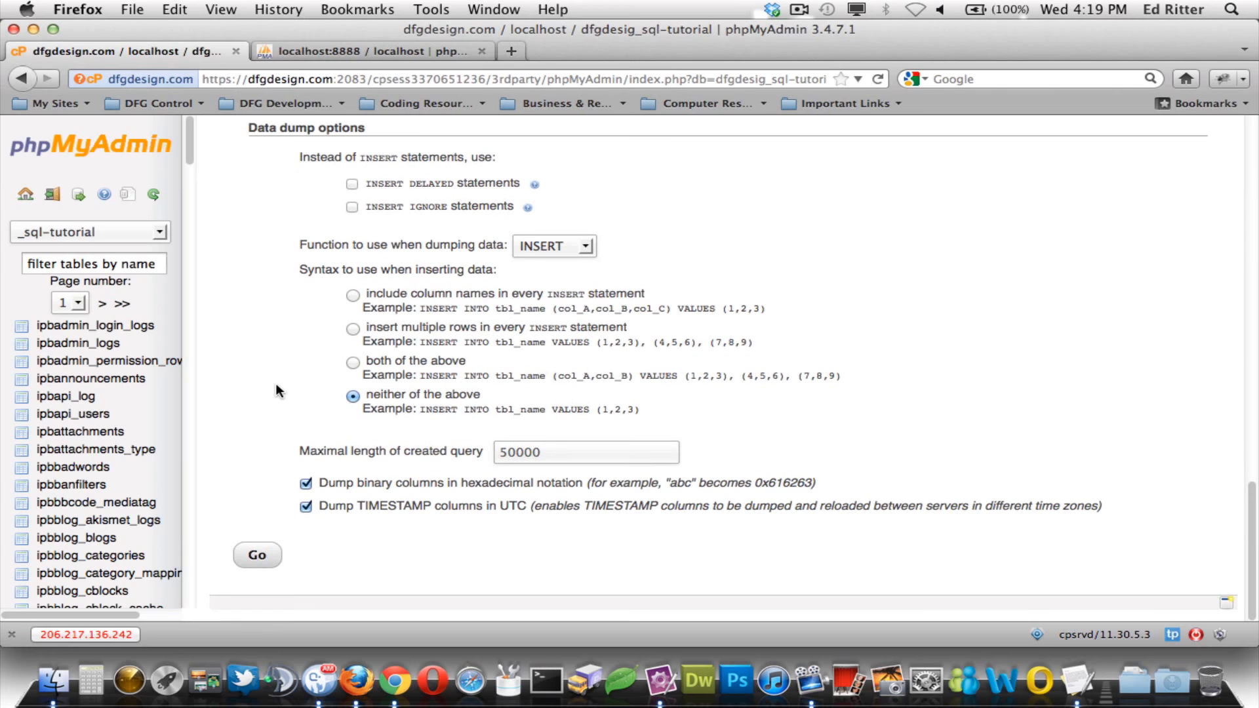
click(257, 556)
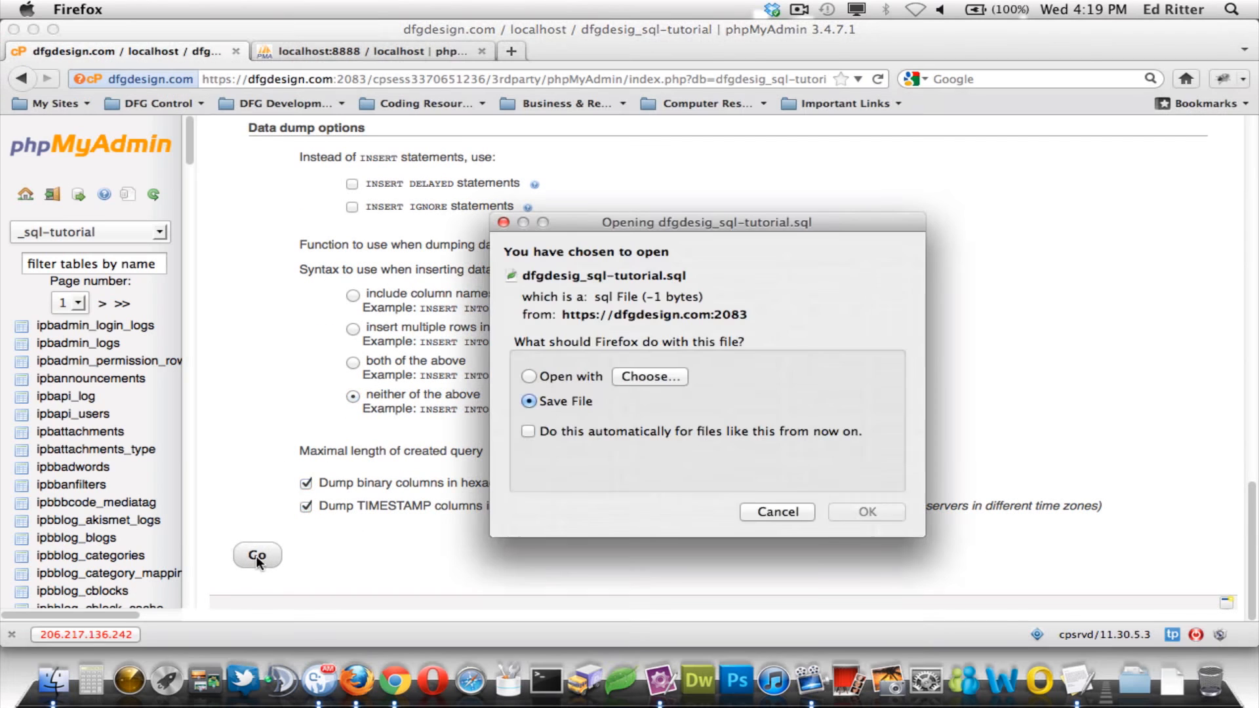
- Save dfgdesig_sql-tutorial.sql to disk and go to the localhost:8888 phpMyAdmin home
click(866, 486)
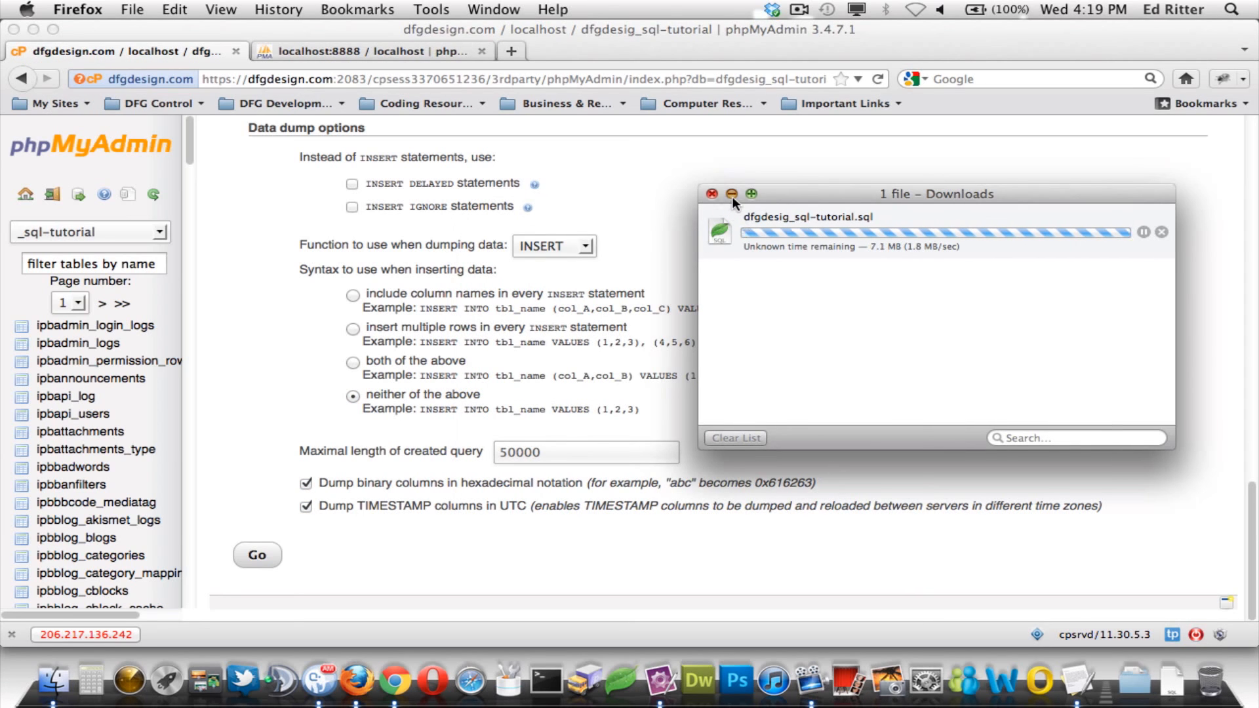
click(712, 194)
click(364, 51)
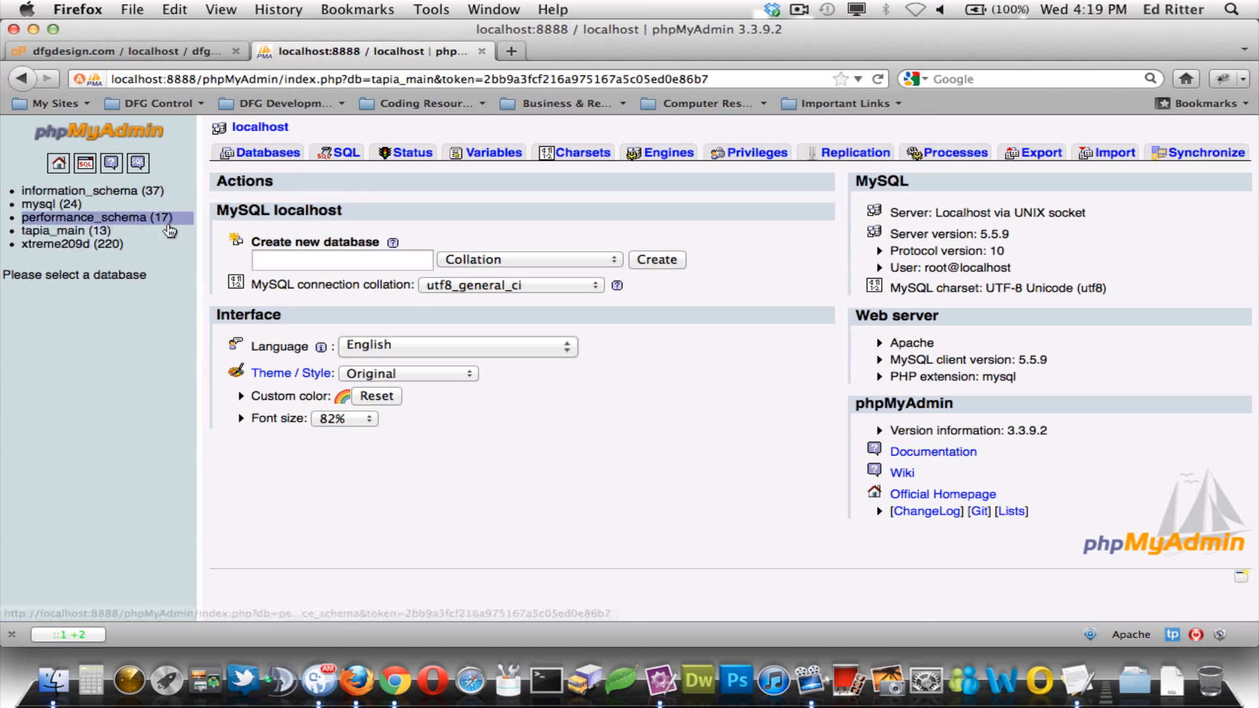
- Create the local database 'sql-import' and show its Operations page
click(284, 260)
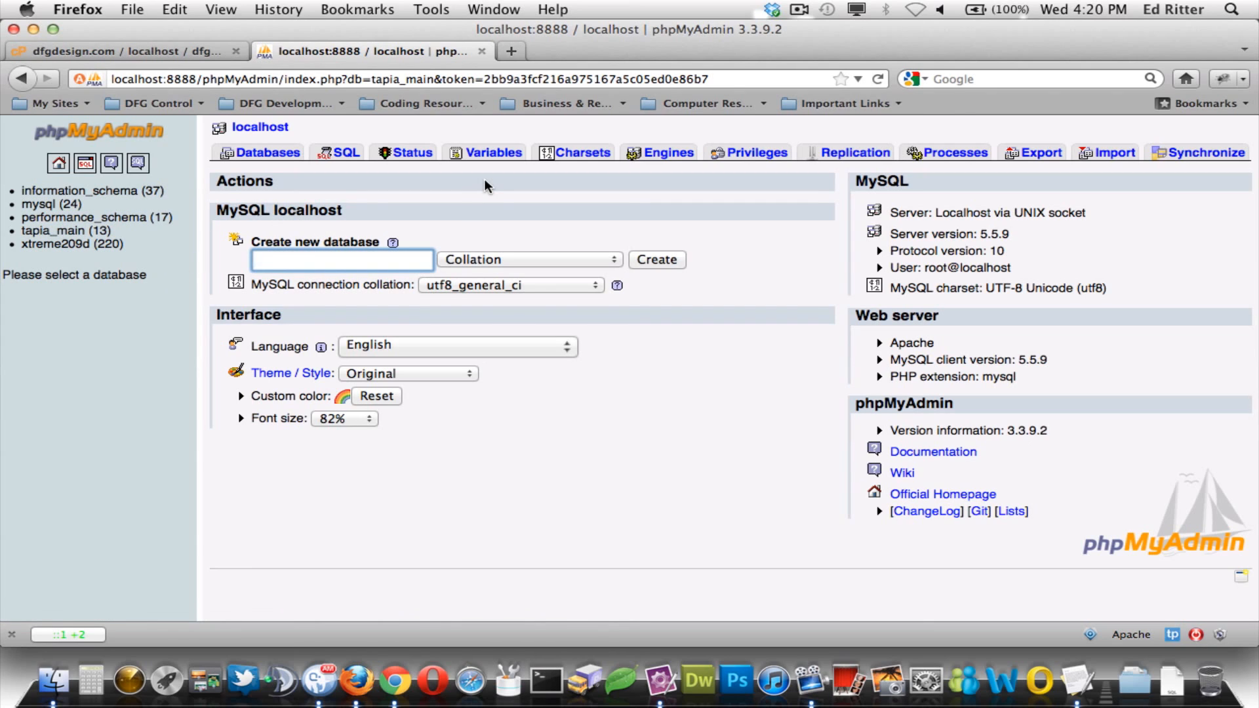
text(sql-import)
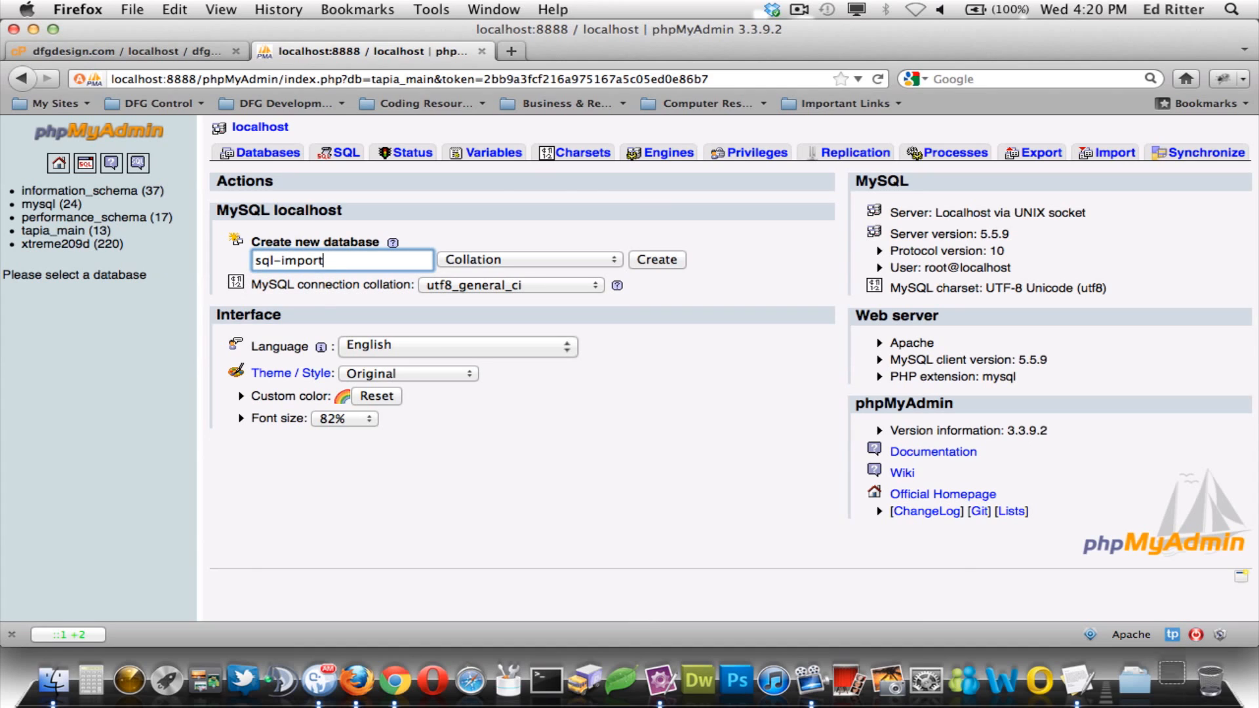
click(645, 257)
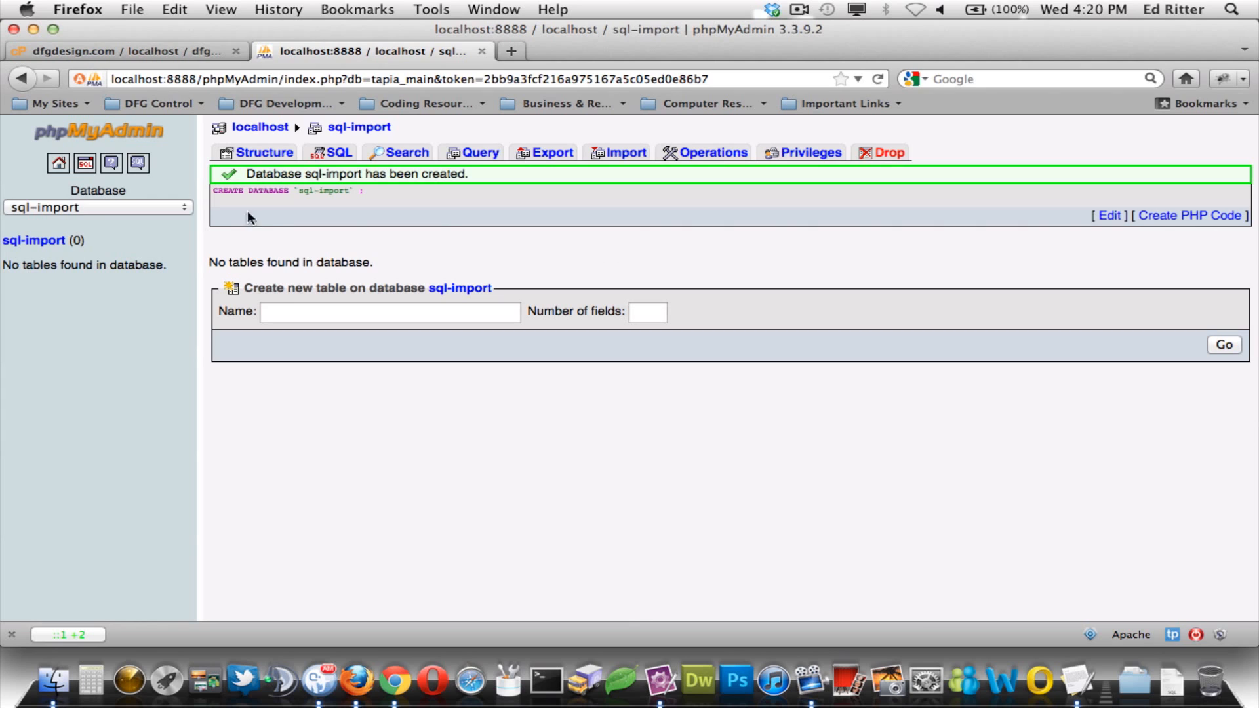
click(46, 242)
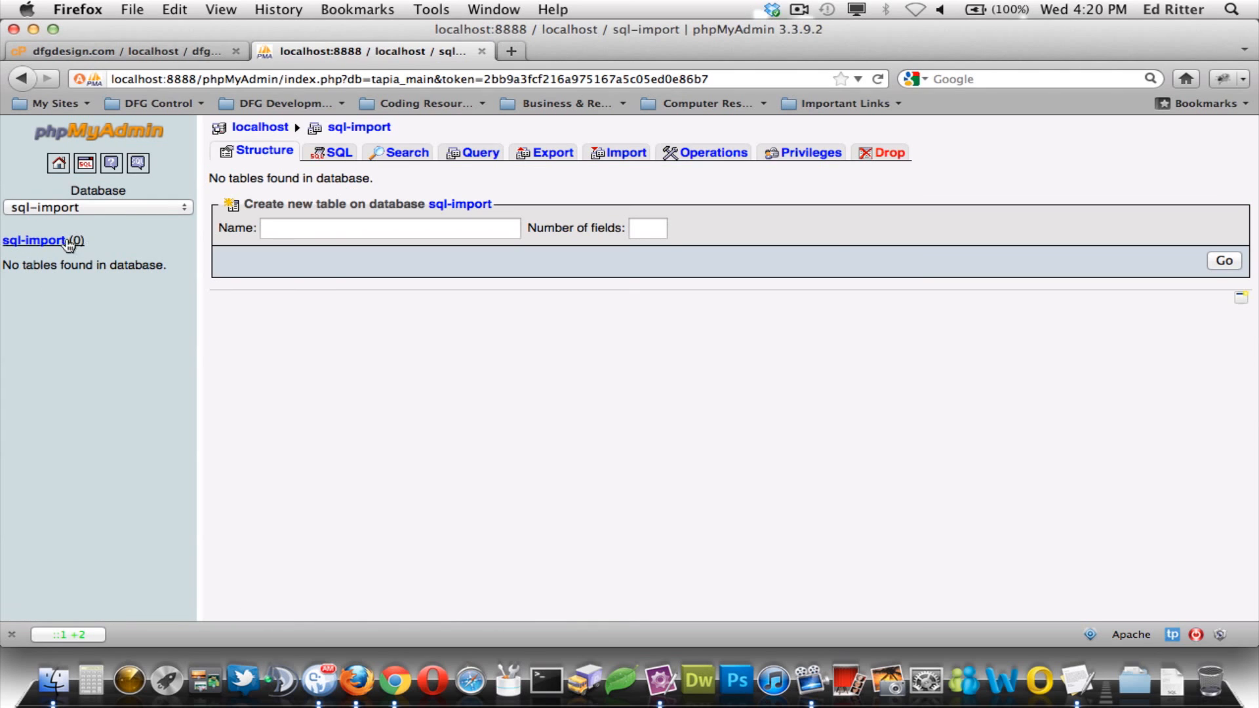
click(714, 155)
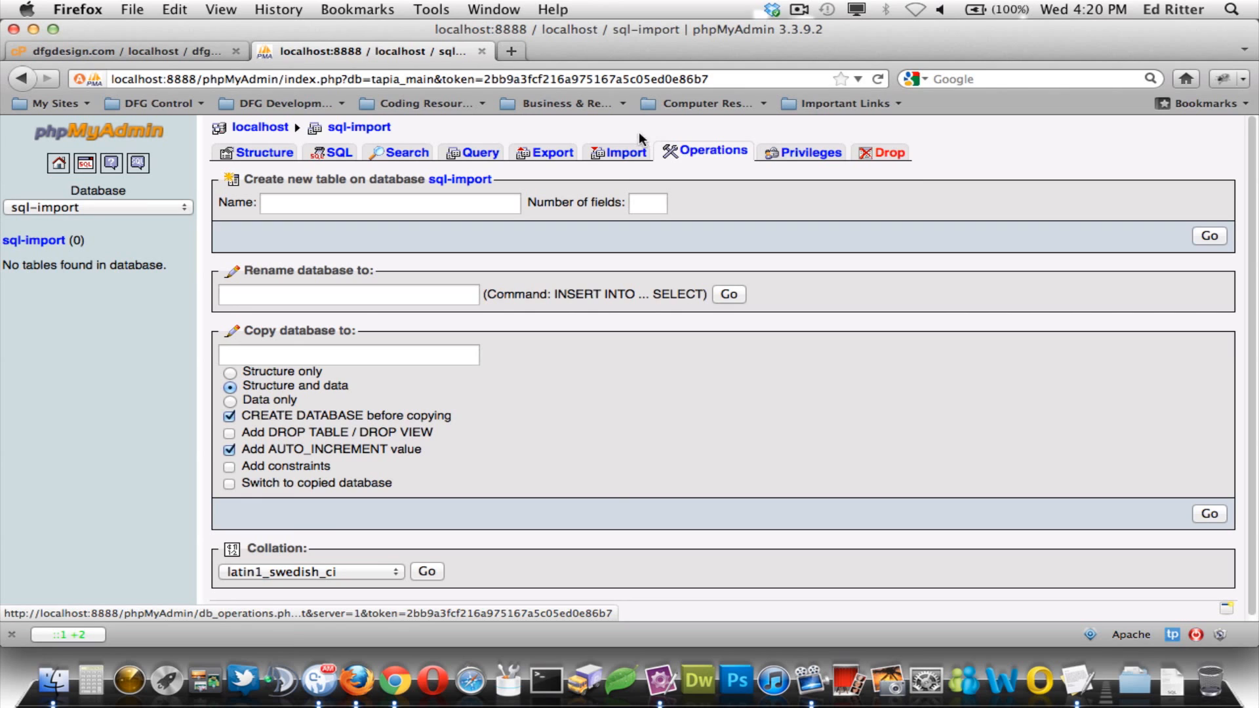
- Check the remote database's table list, then return to the local sql-import page
click(178, 50)
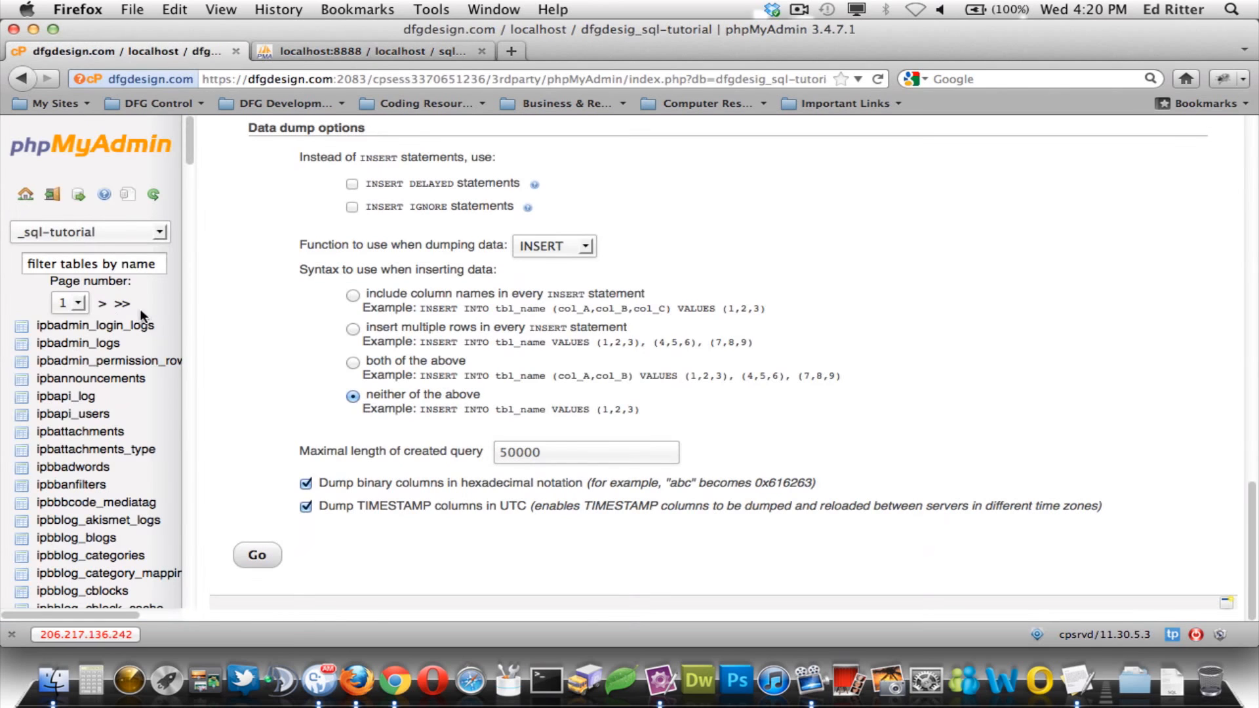
scroll(278, 245, up, 3)
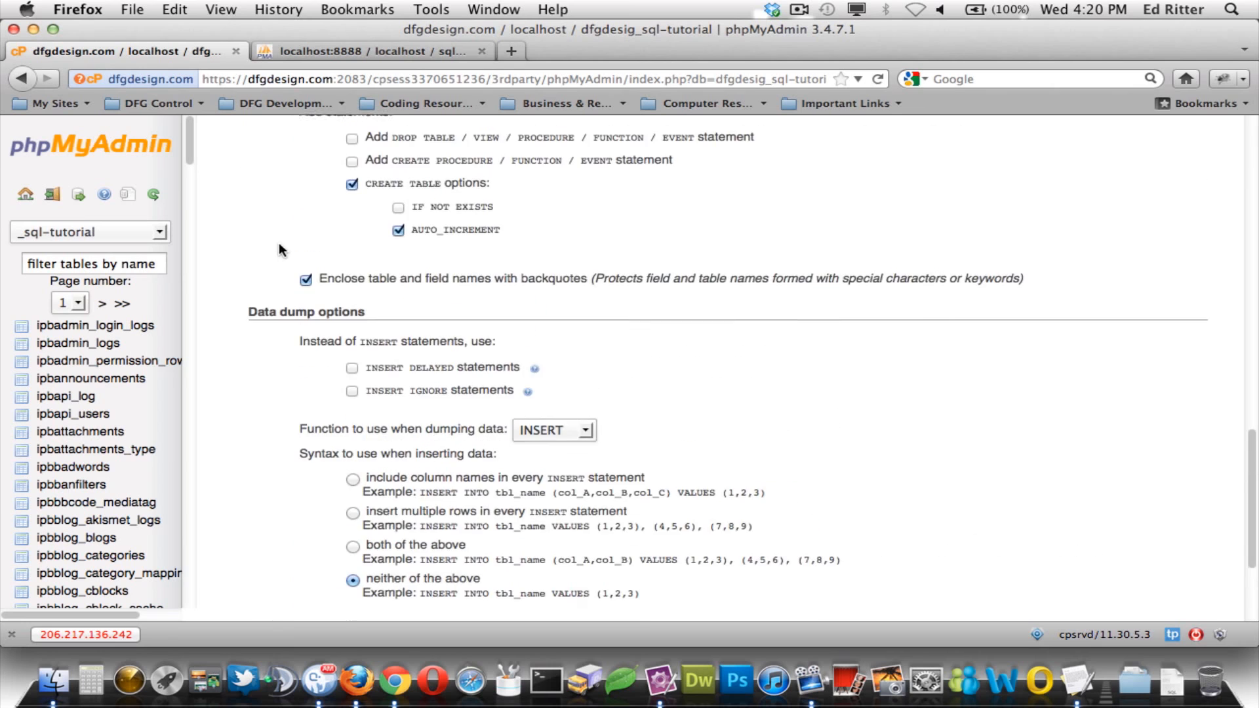
scroll(279, 244, up, 10)
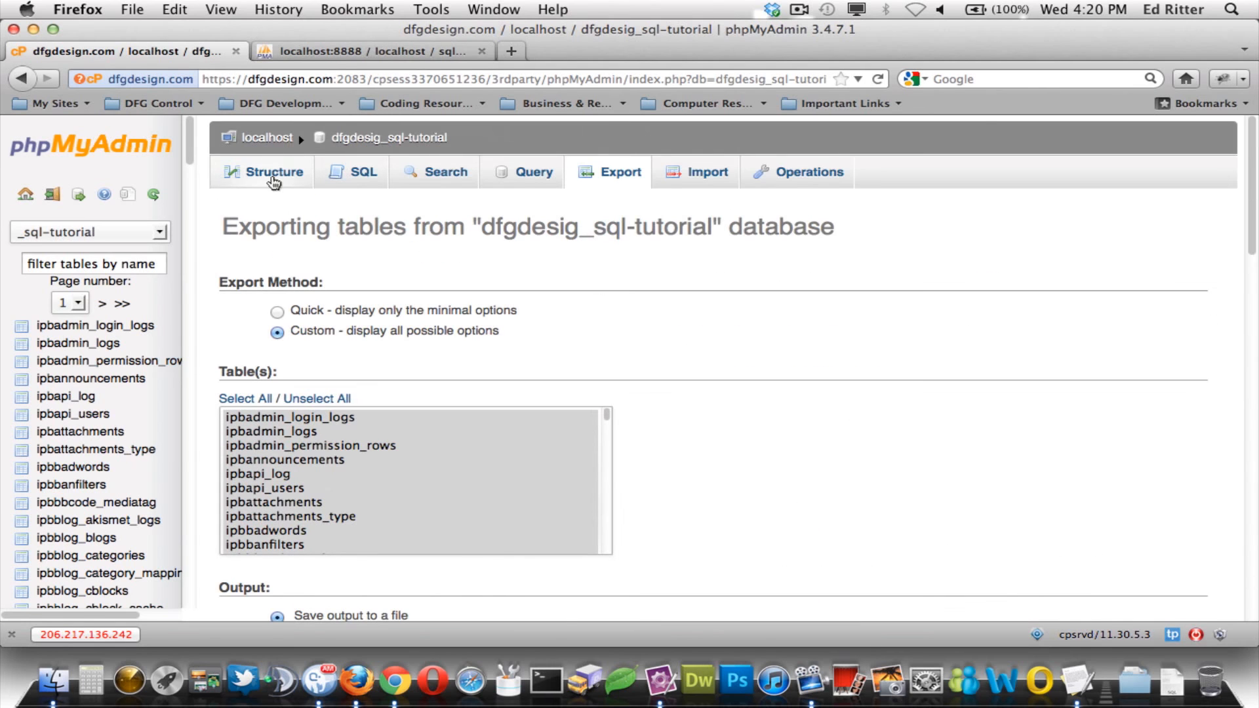
click(273, 178)
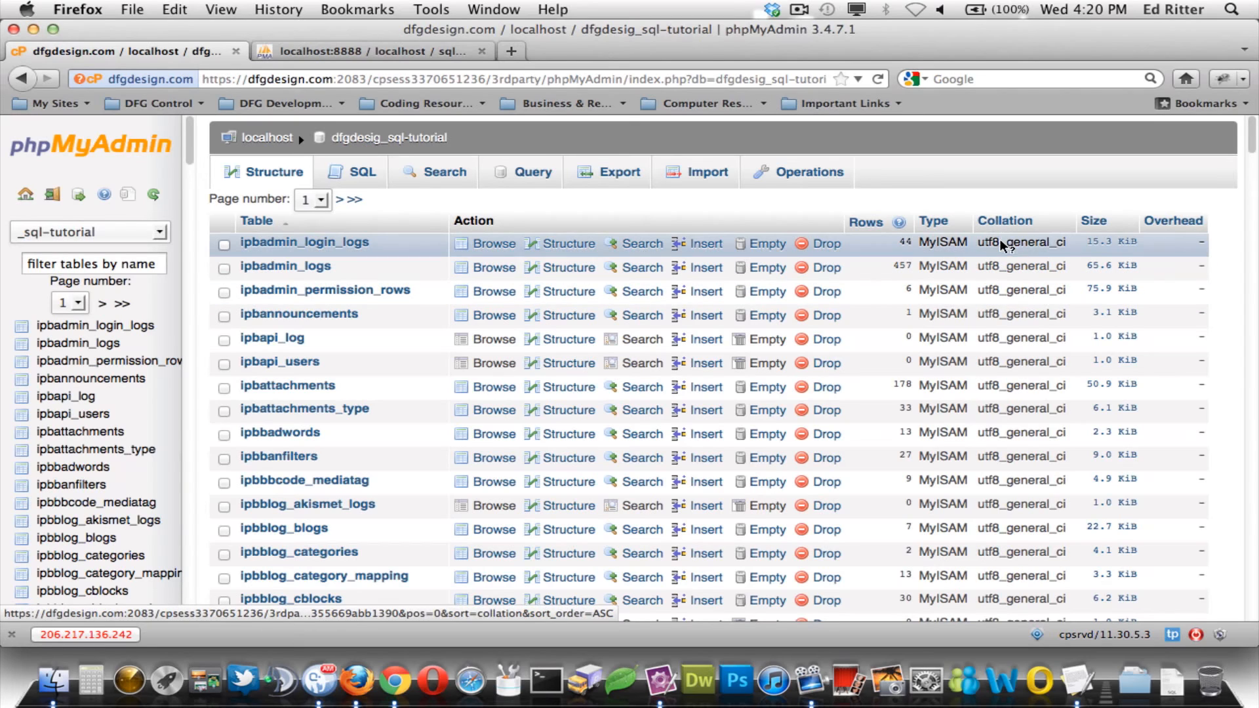
click(361, 51)
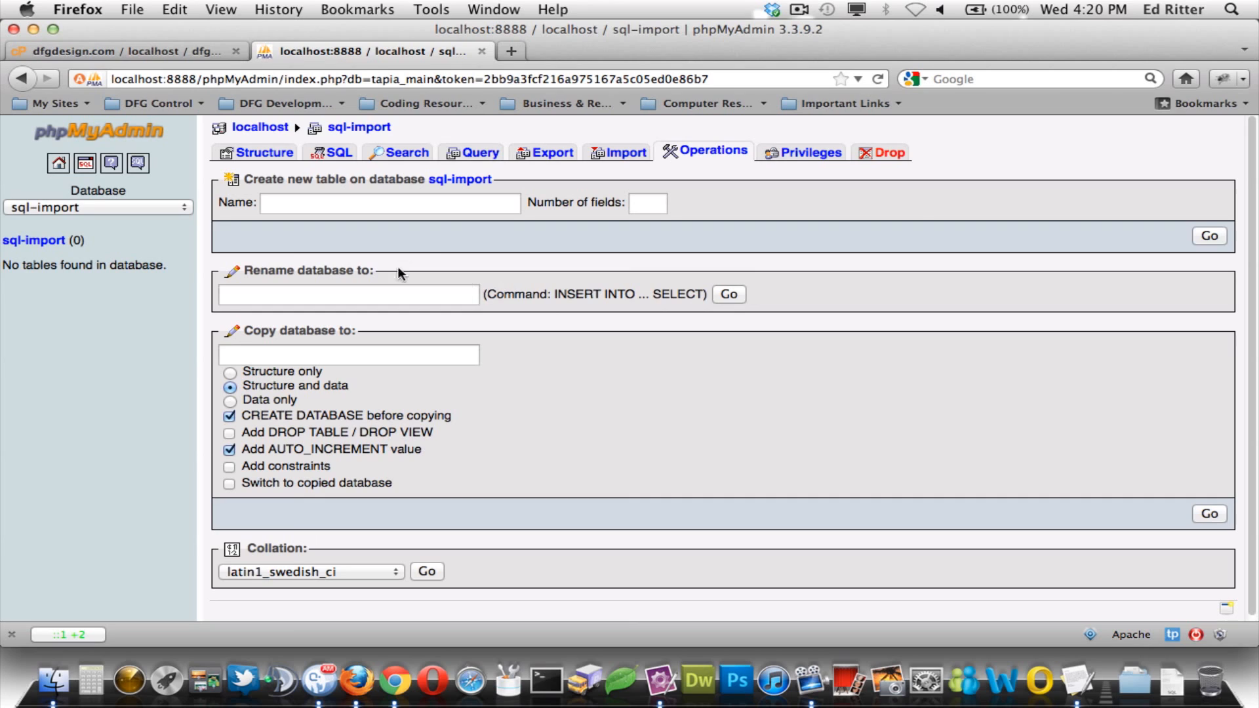
- Set sql-import's collation to utf8_general_ci and view its empty Structure page
scroll(501, 381, down, 1)
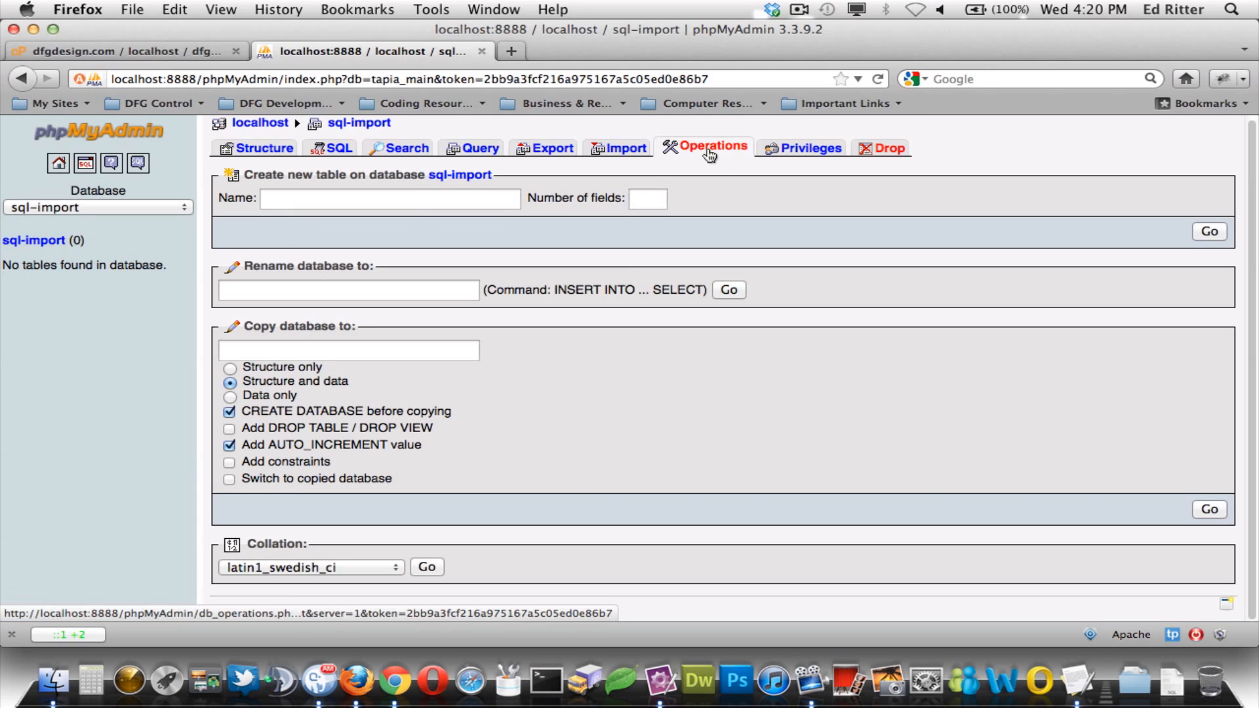
click(341, 563)
scroll(360, 467, down, 5)
scroll(360, 467, down, 20)
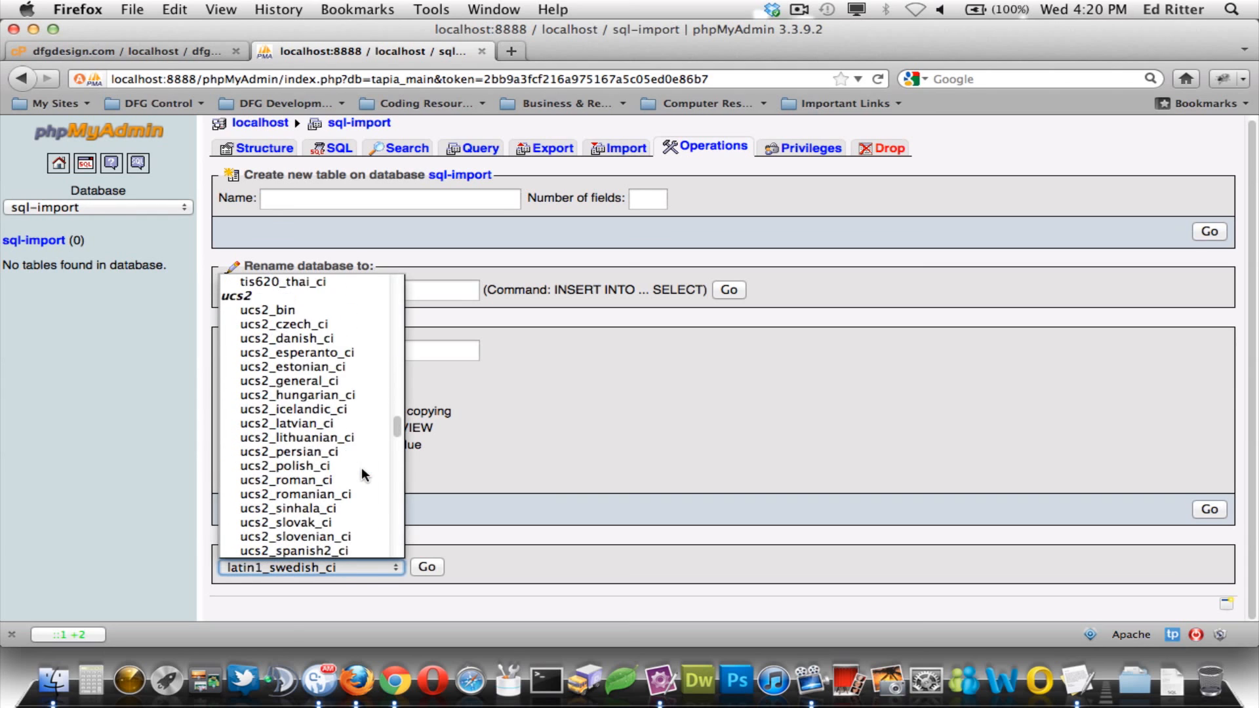
scroll(361, 467, down, 3)
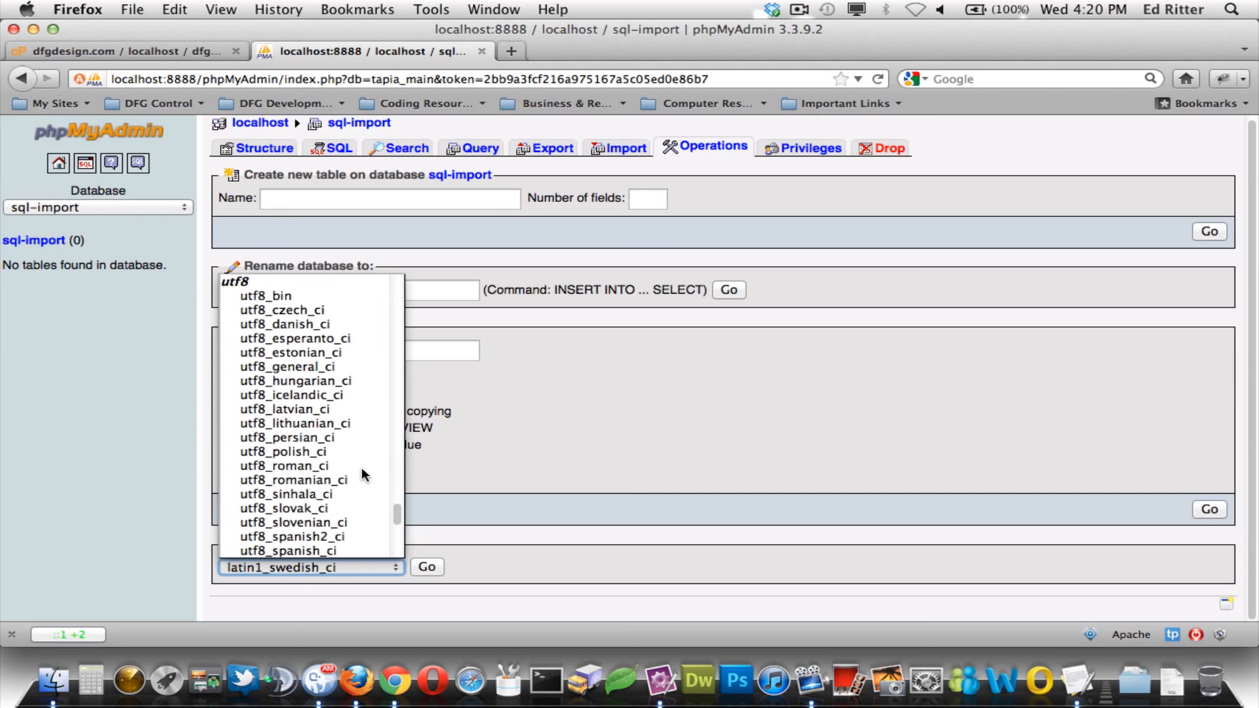
click(313, 366)
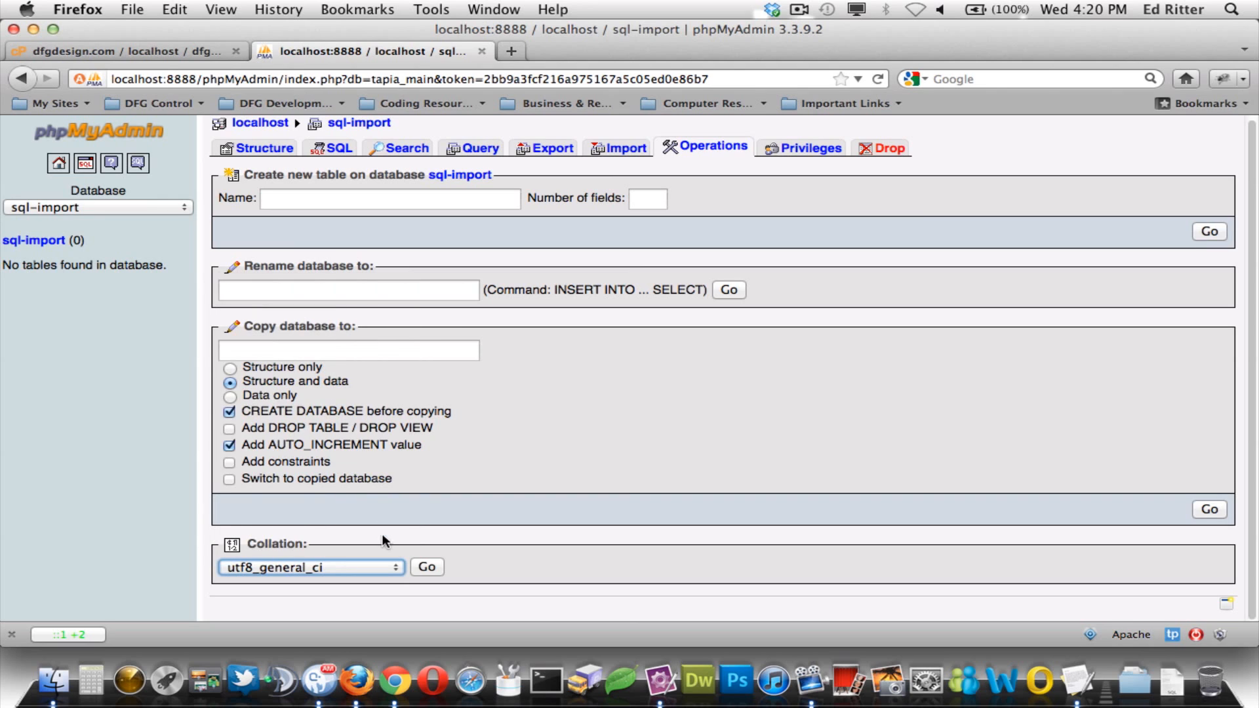
click(428, 567)
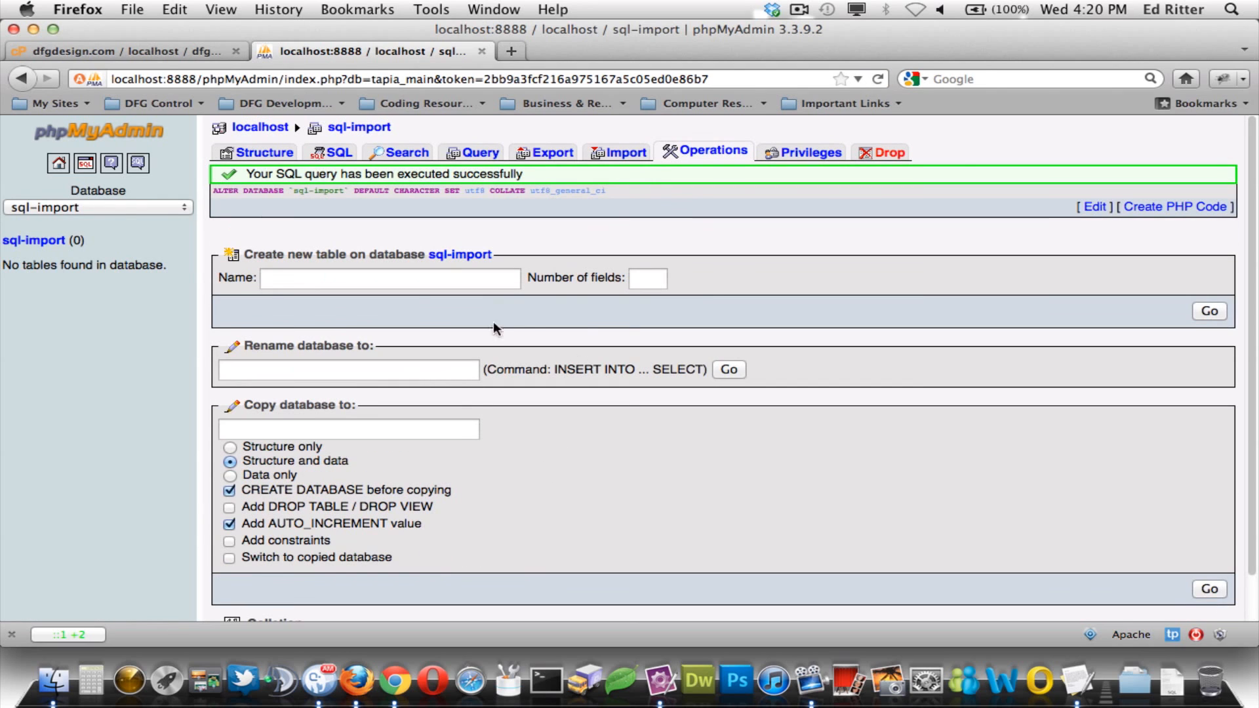
click(59, 241)
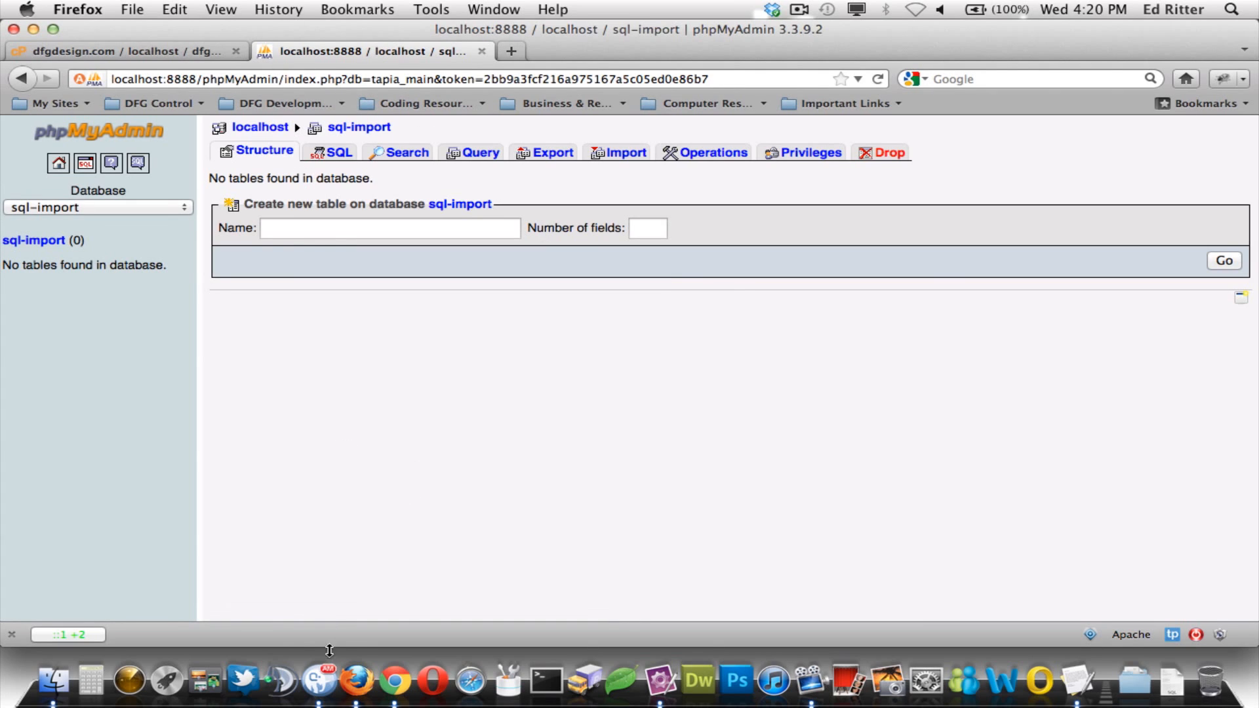
click(55, 682)
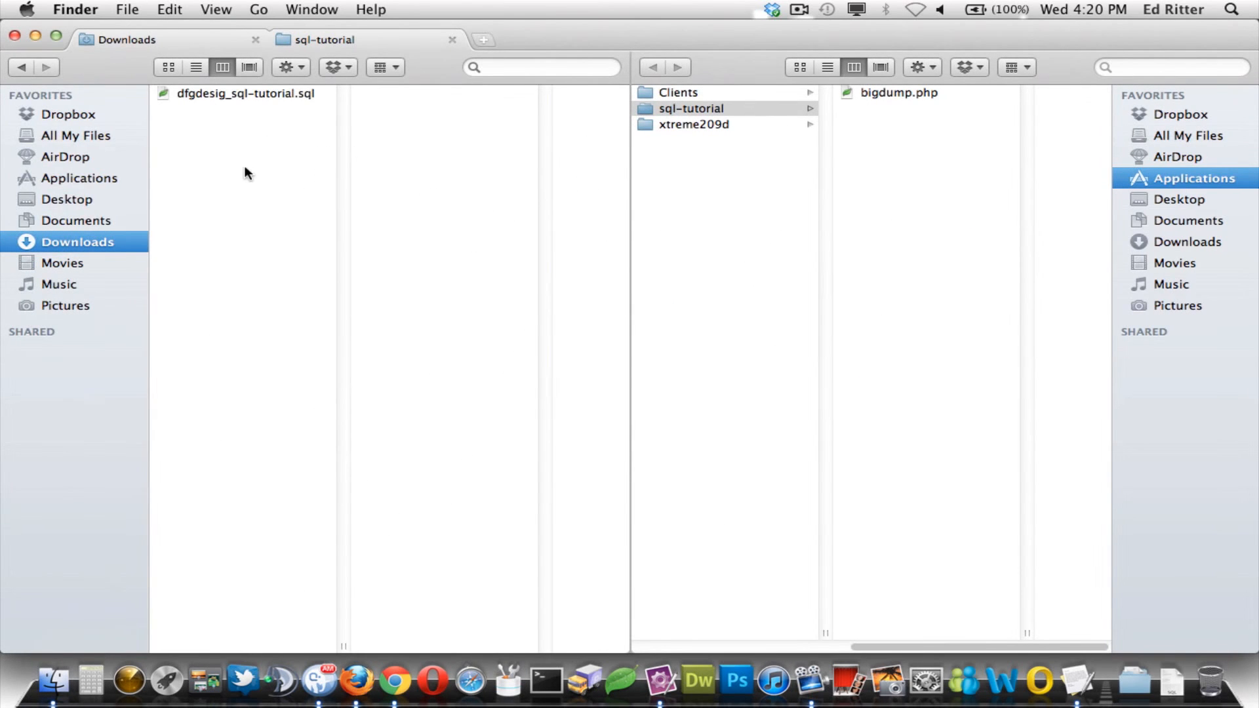
- Drag dfgdesig_sql-tutorial.sql from Downloads into the sql-tutorial folder beside bigdump.php
click(253, 93)
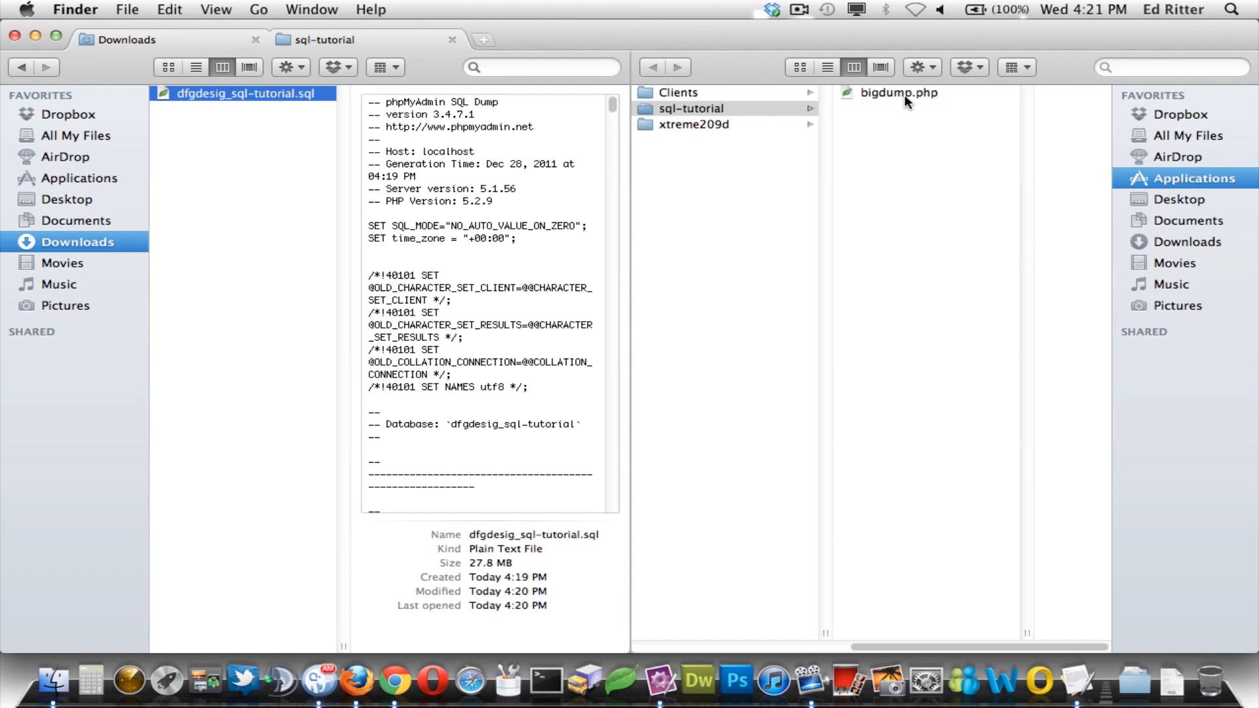
drag(195, 92, 893, 161)
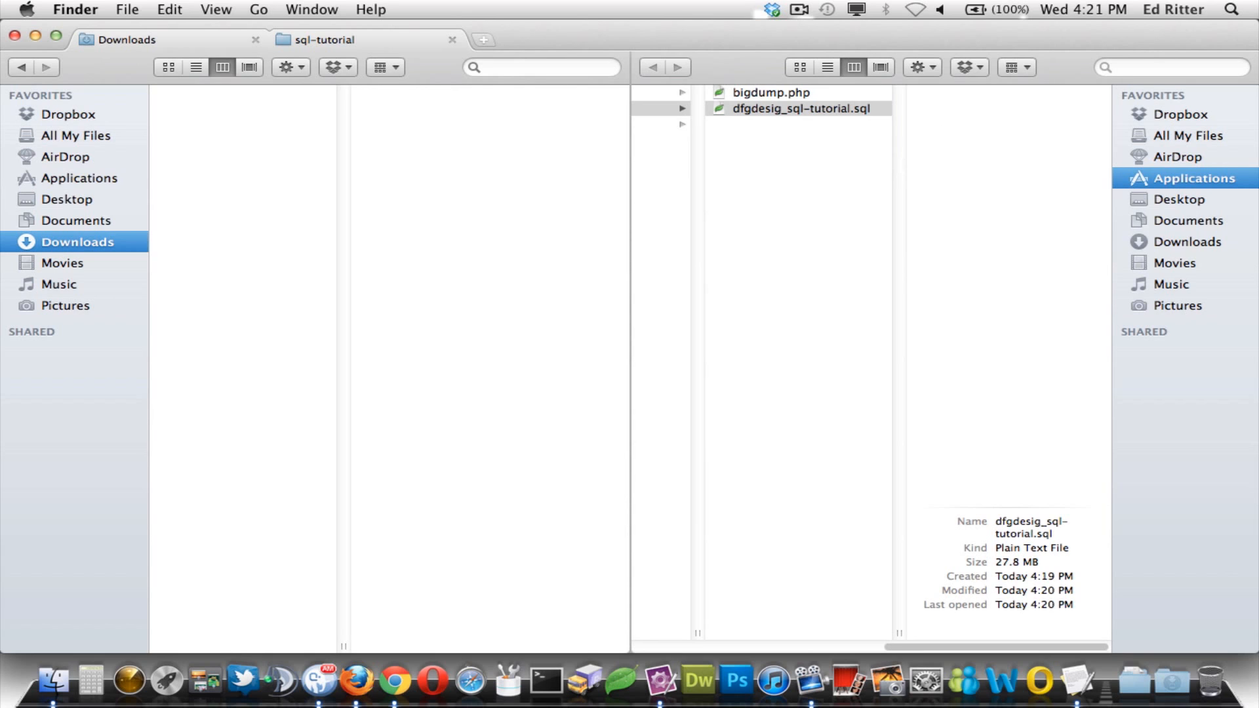
key(super+Tab)
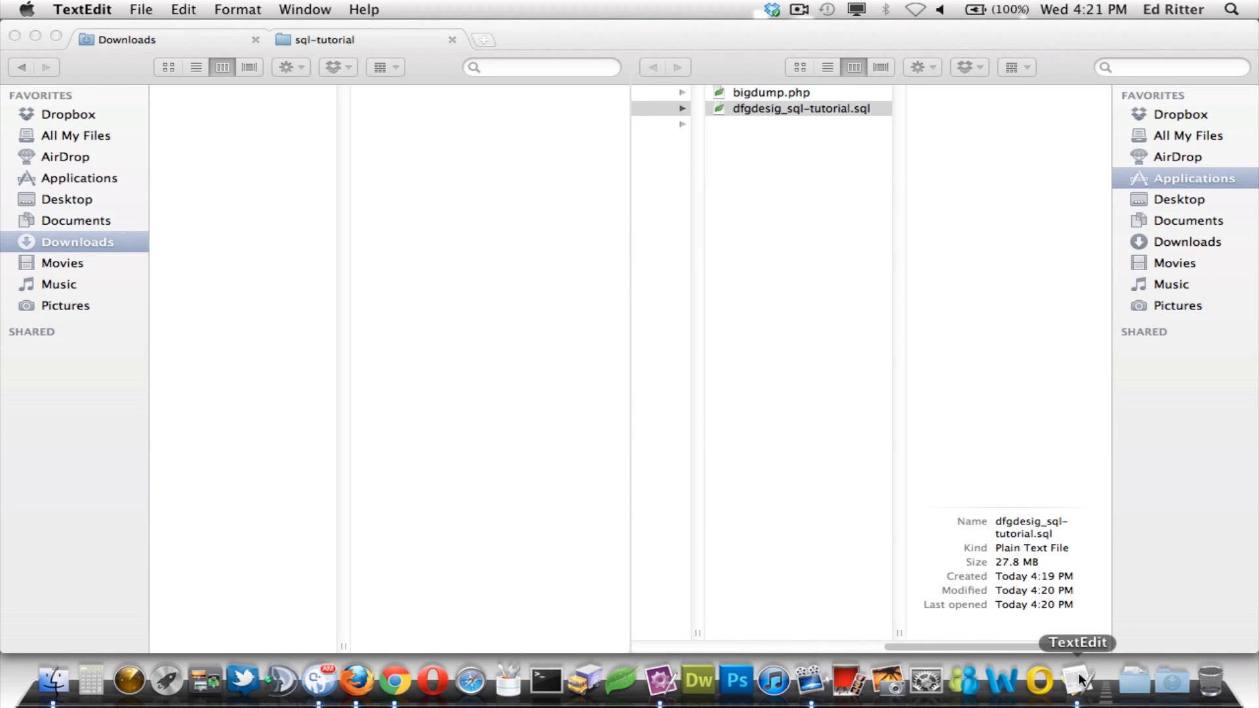
- Open bigdump.php from the sql-tutorial folder in TextMate
click(660, 680)
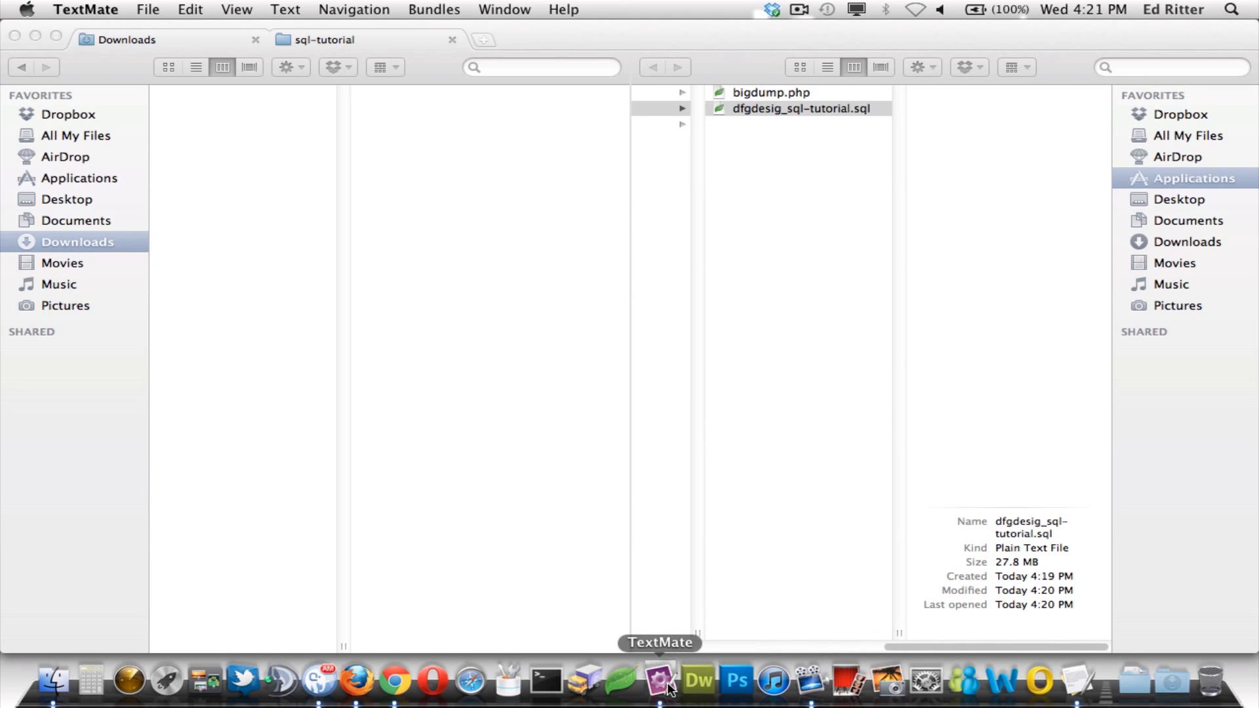
click(148, 10)
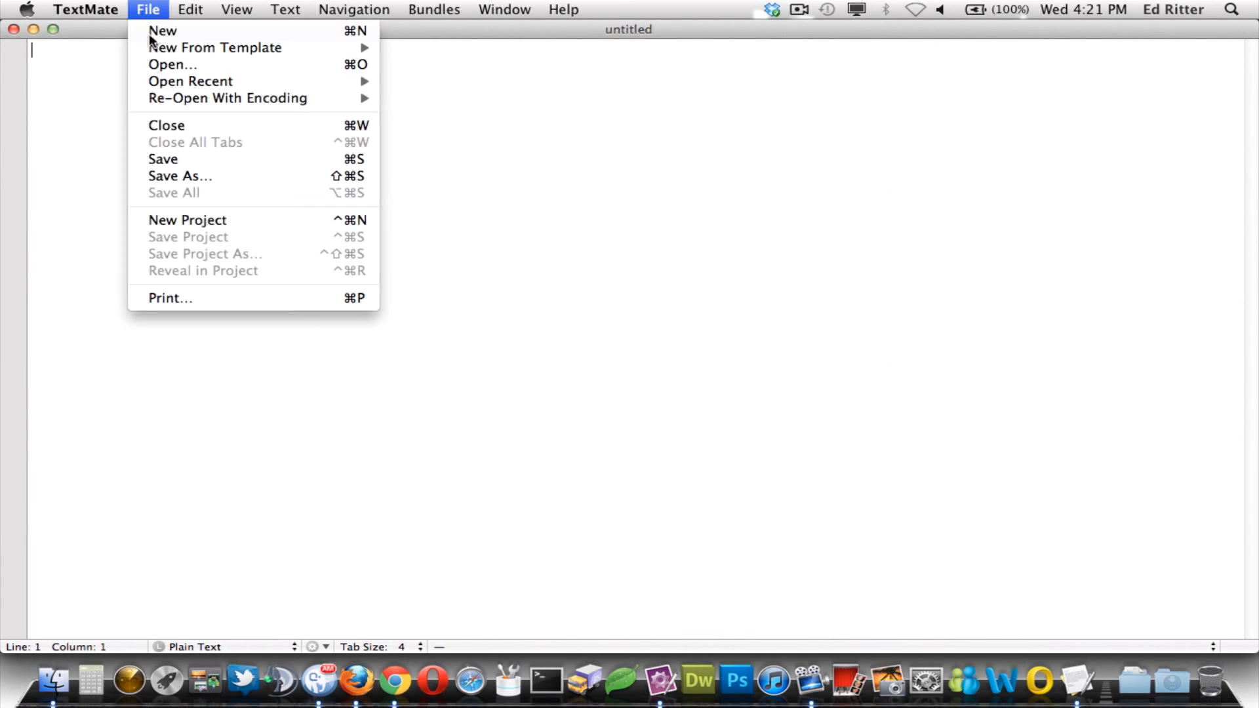
click(191, 64)
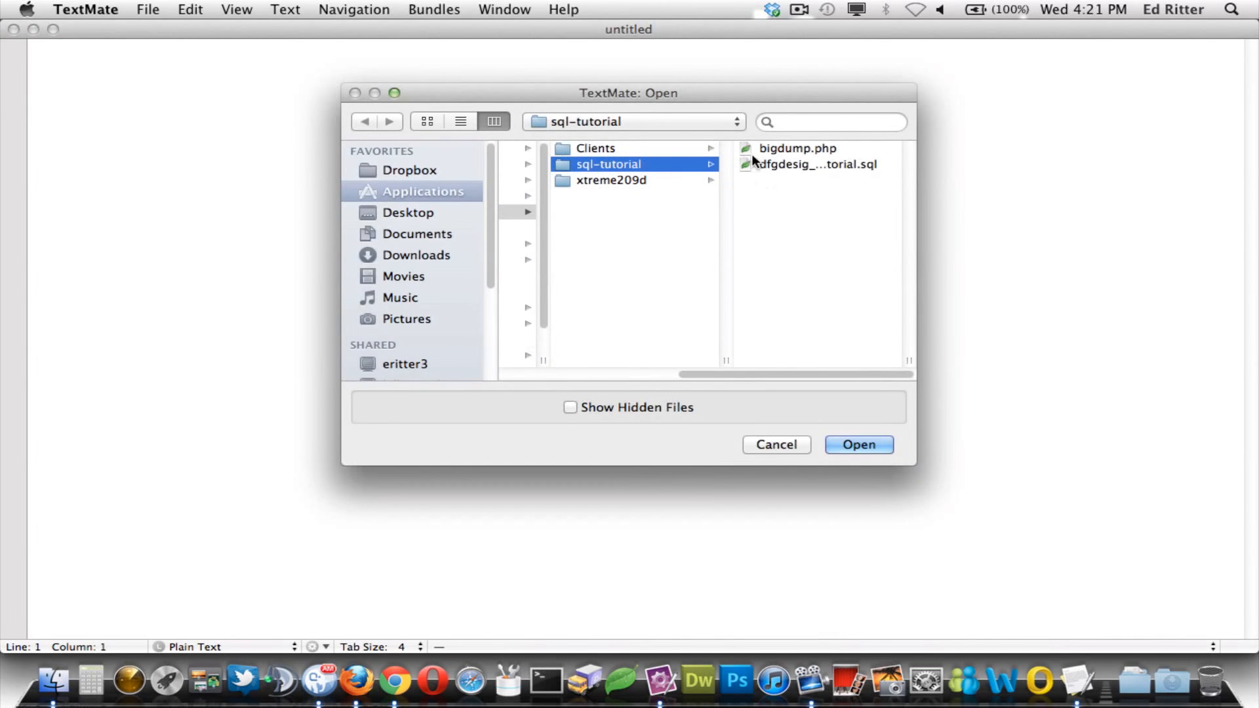
click(763, 149)
key(Return)
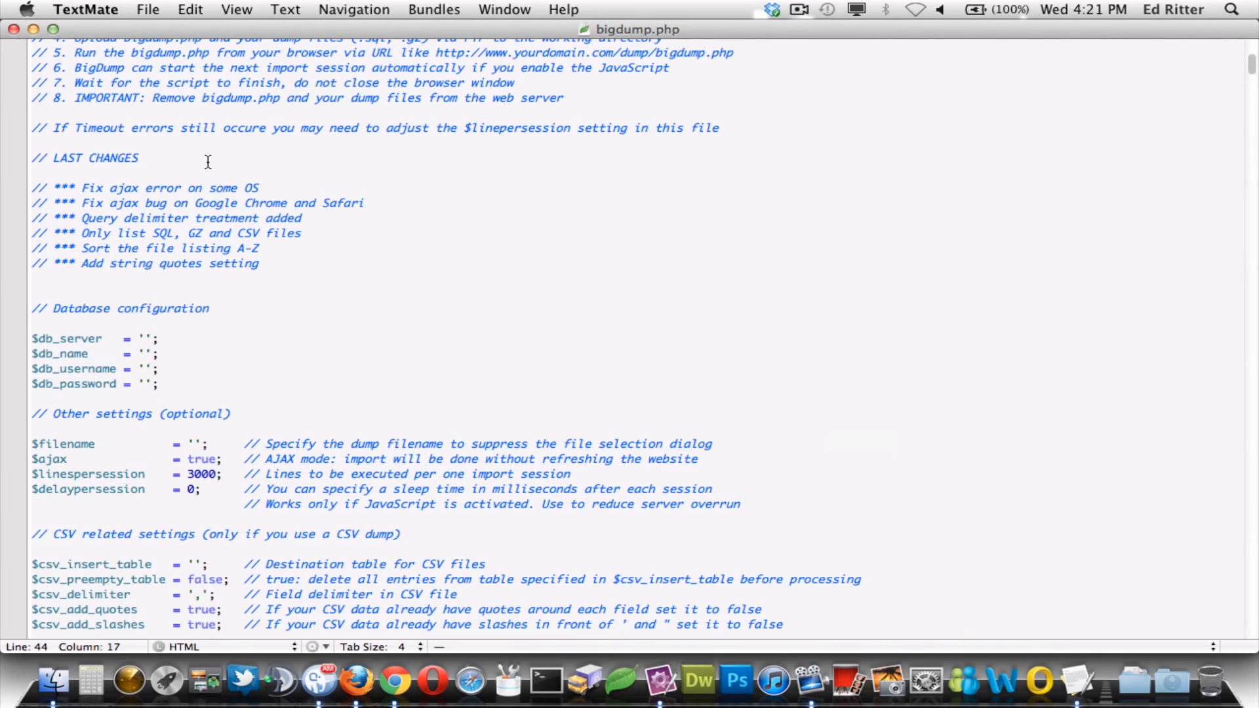
scroll(255, 227, up, 10)
scroll(207, 154, down, 10)
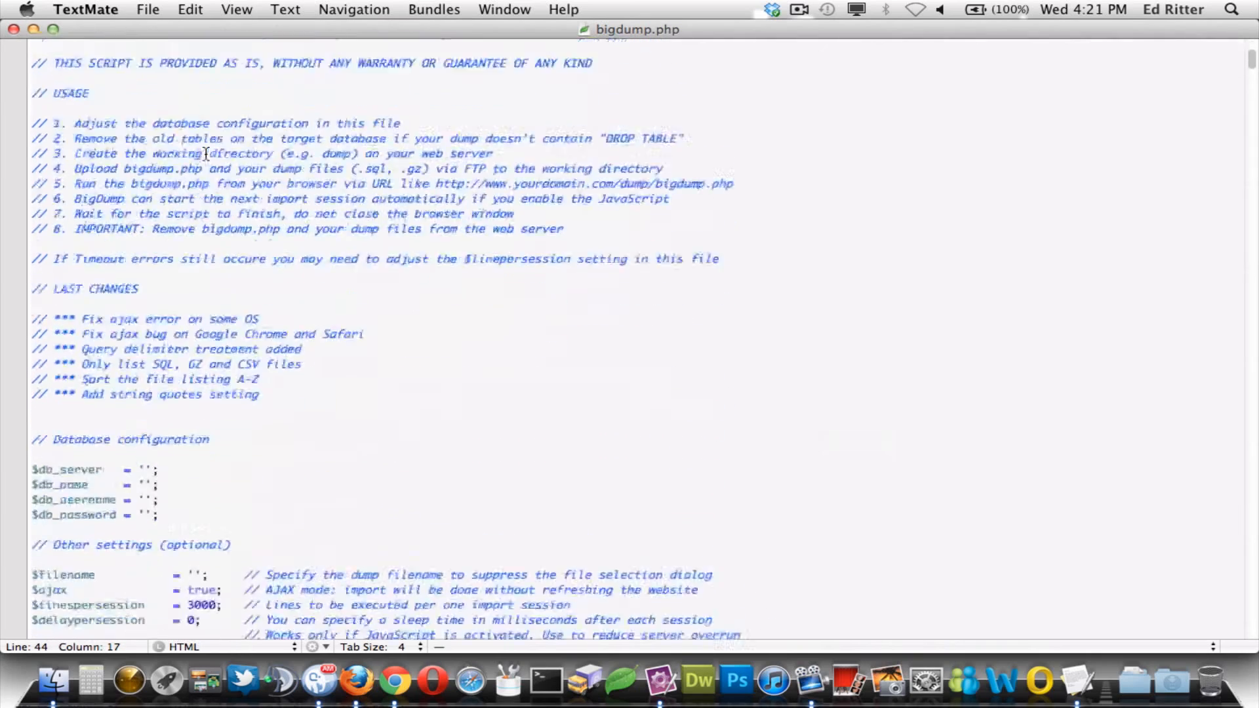
scroll(113, 244, down, 1)
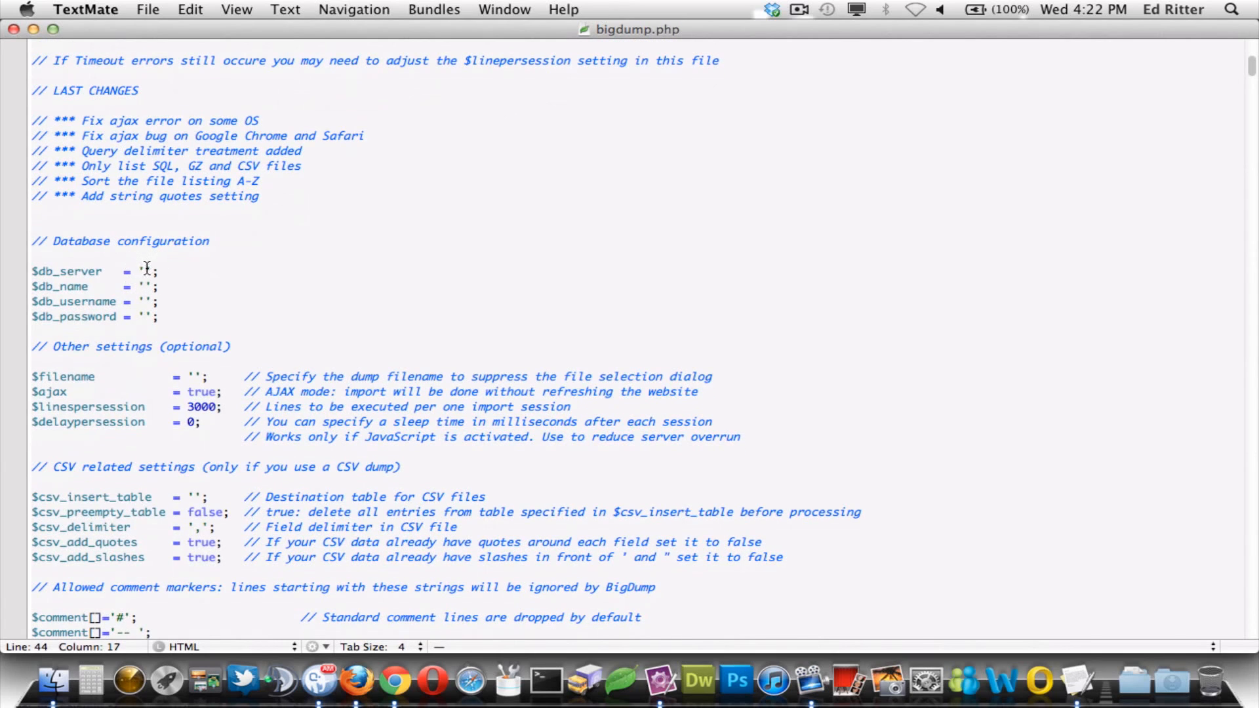
- Fill in $db_server localhost, $db_name sql-import, and the local username and password
text(localhost)
key(Down)
key(Left)
key(Left)
text(sql-import)
key(Down)
key(Left)
key(Left)
text(root)
key(Down)
key(Left)
key(Left)
text(root)
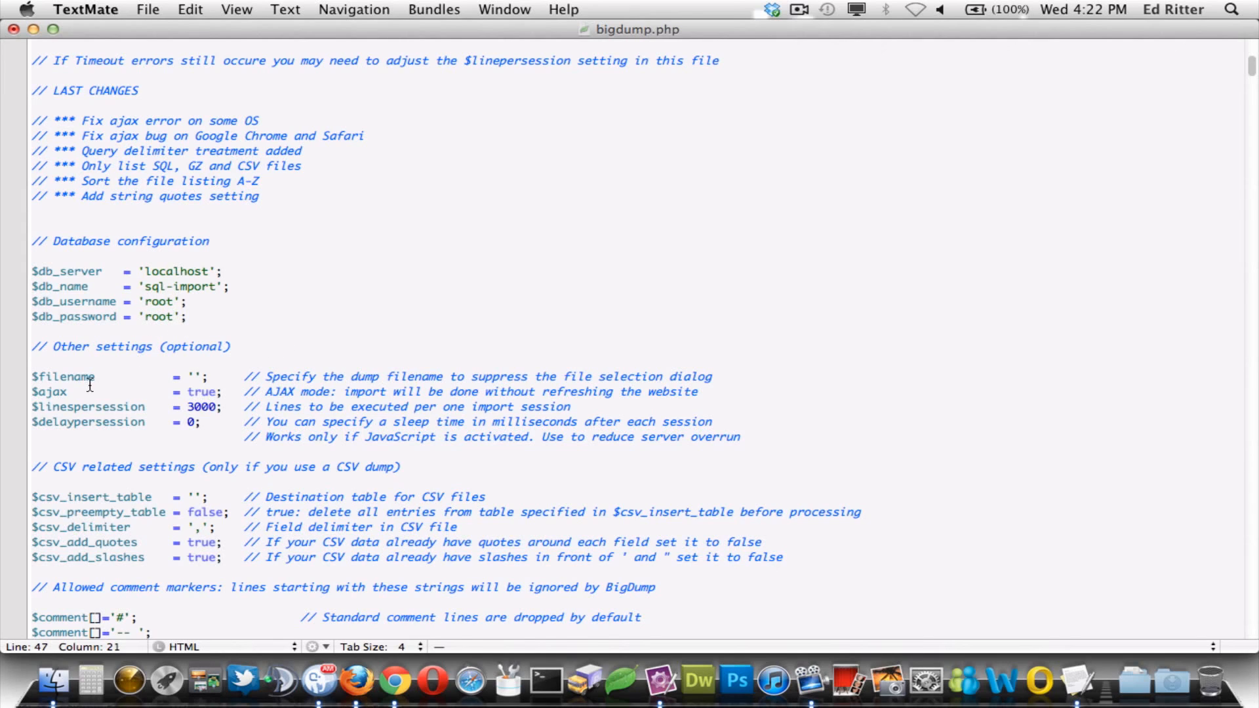
click(195, 374)
- Copy the dump's name from Finder and paste it as $filename 'dfgdesig_sql-tutorial.sql'
click(54, 684)
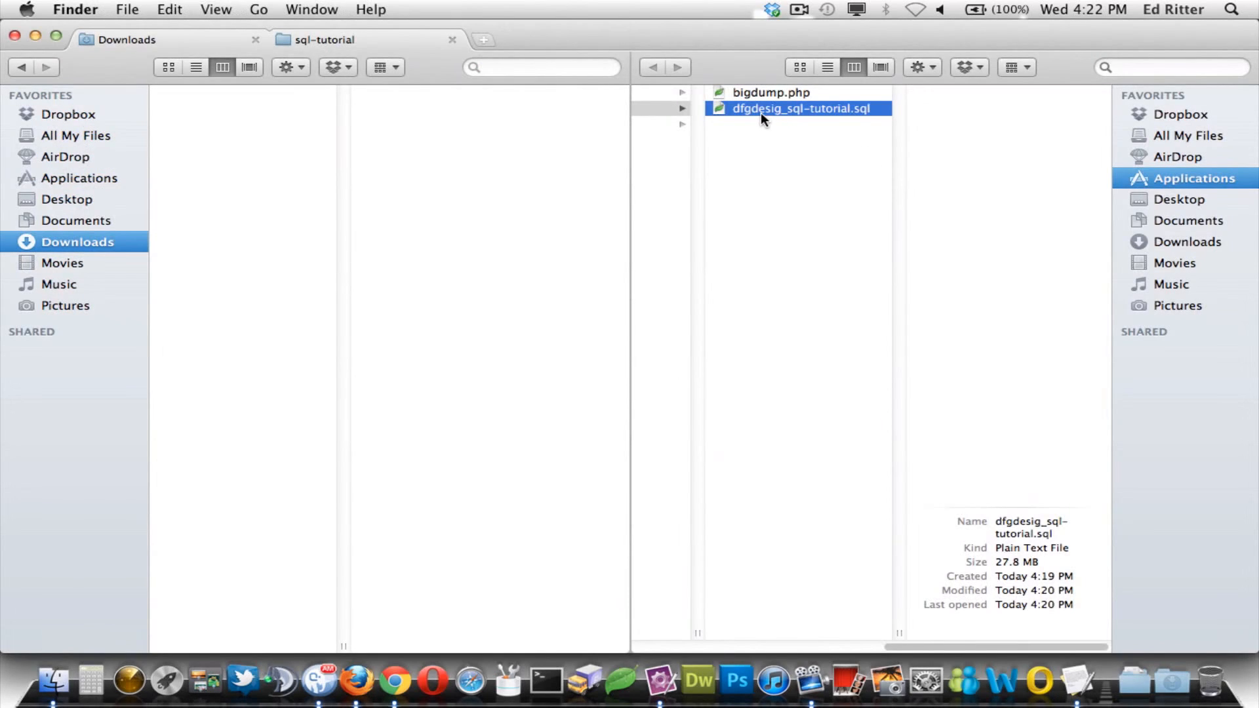
click(831, 108)
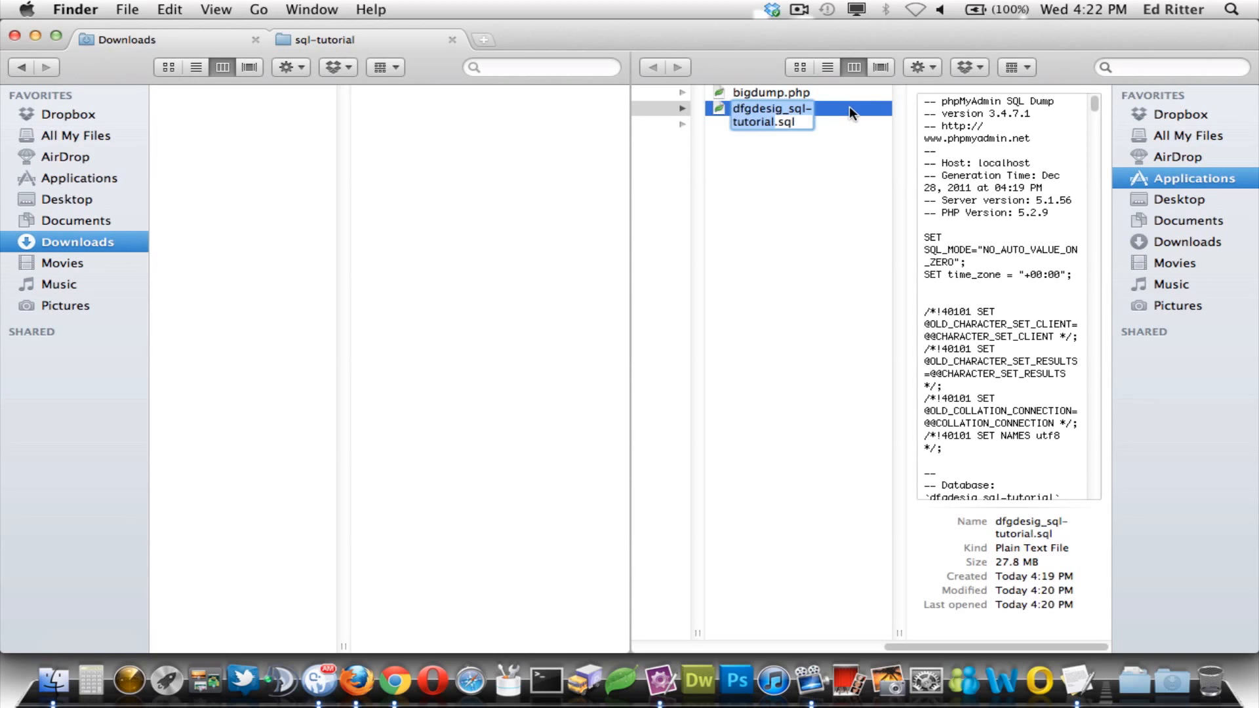
drag(806, 122, 729, 108)
key(super+c)
click(661, 682)
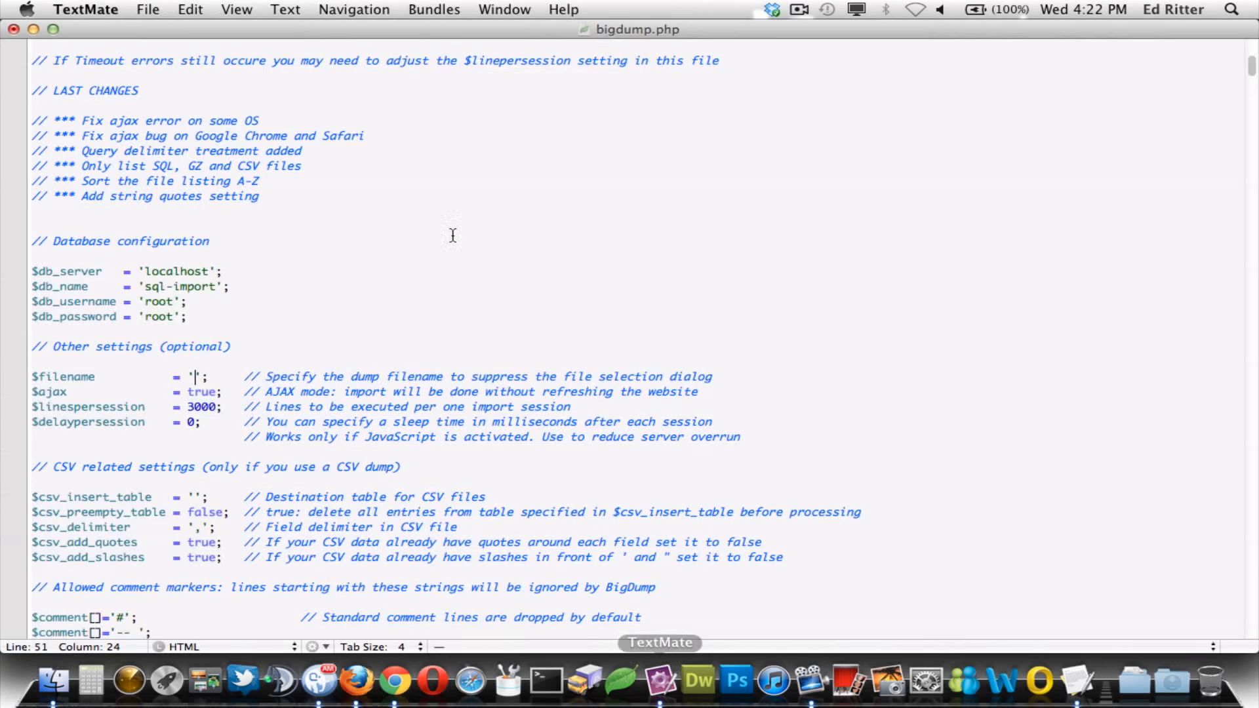
key(super+v)
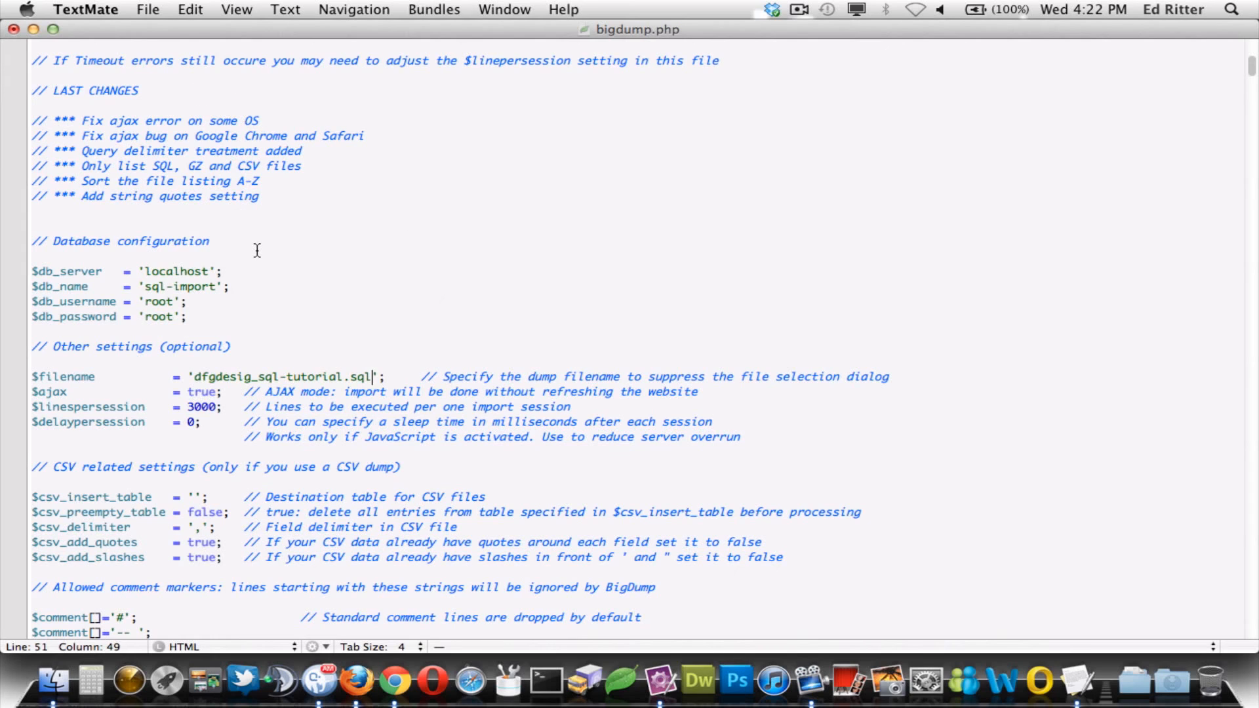
- Save the edited bigdump.php
click(156, 12)
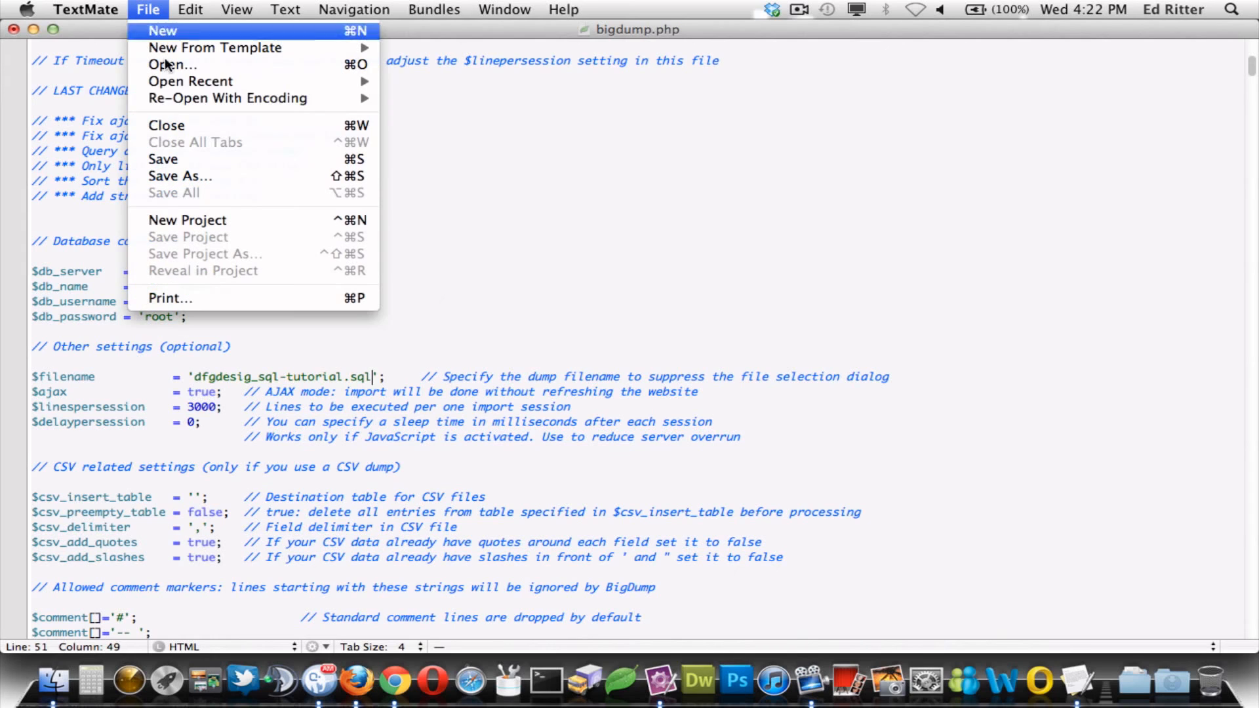
click(180, 159)
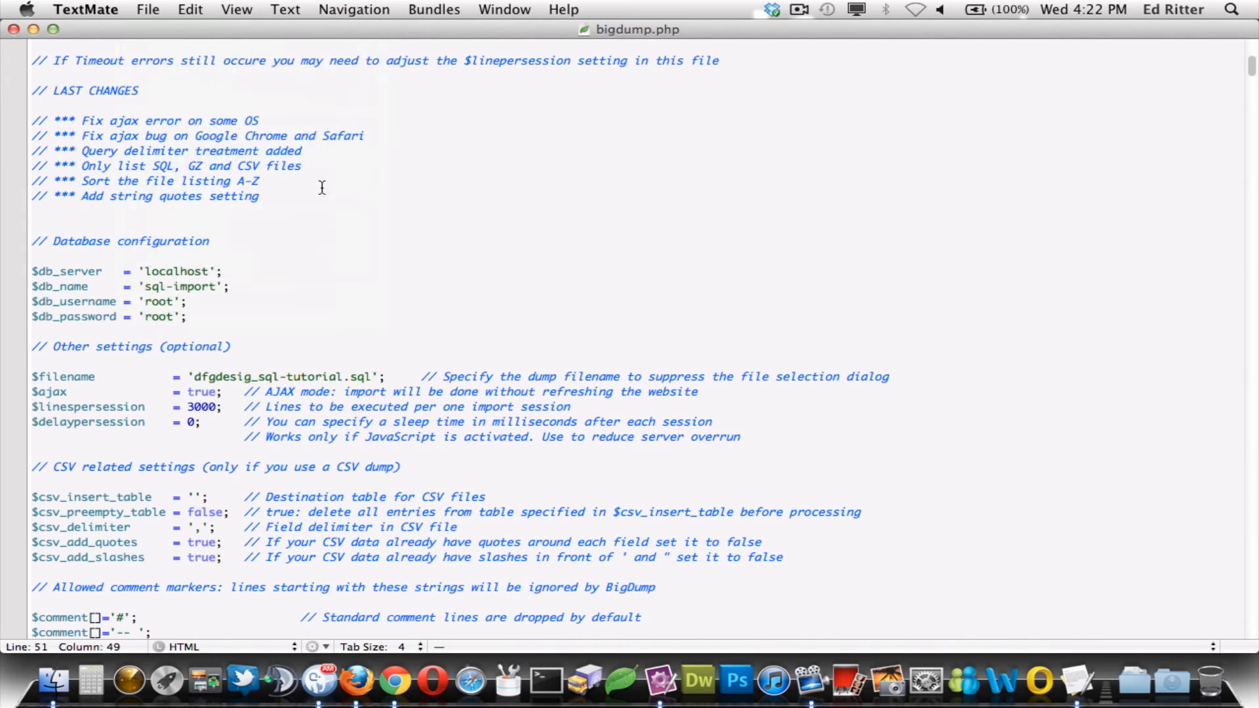
click(394, 682)
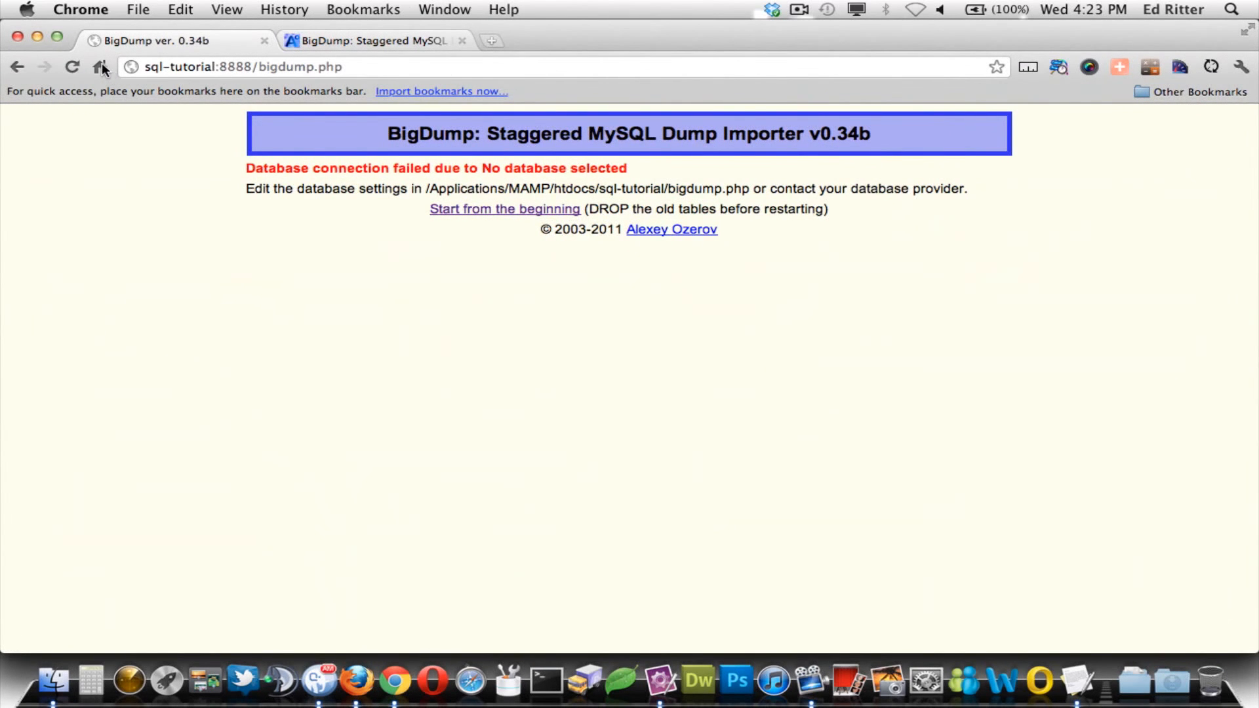
- Reload bigdump.php and start the import of dfgdesig_sql-tutorial.sql into sql-import
click(74, 67)
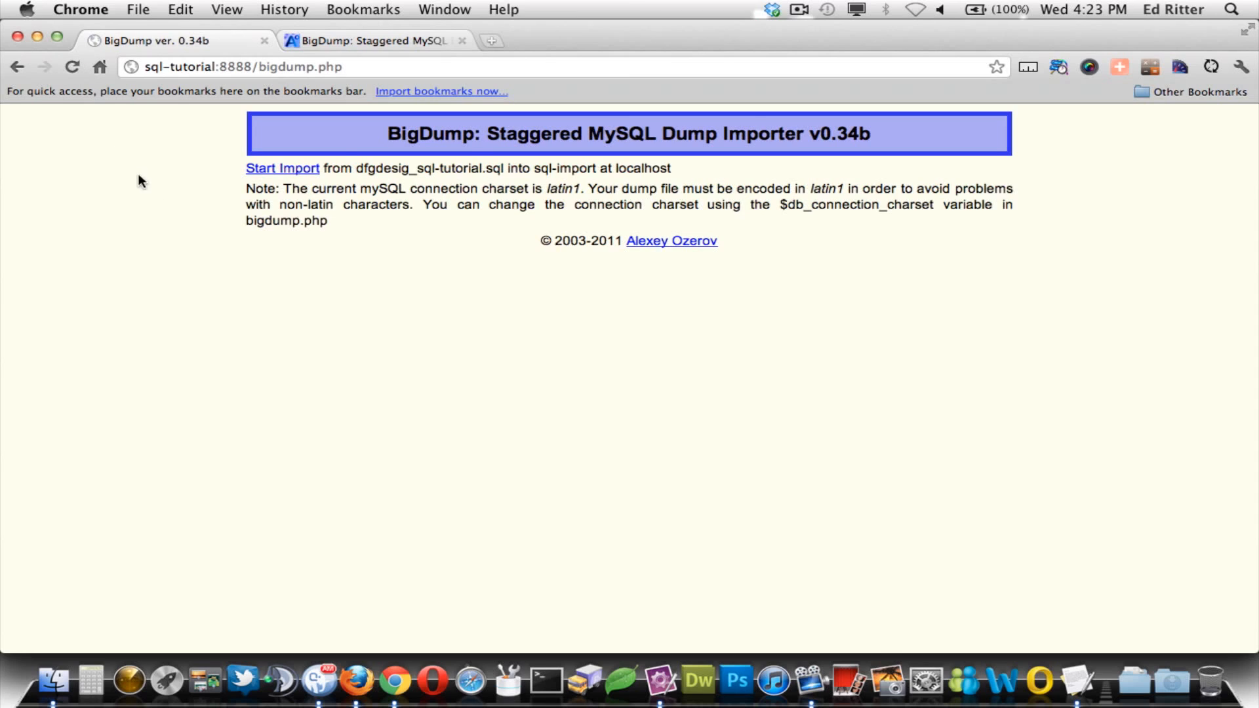
click(276, 169)
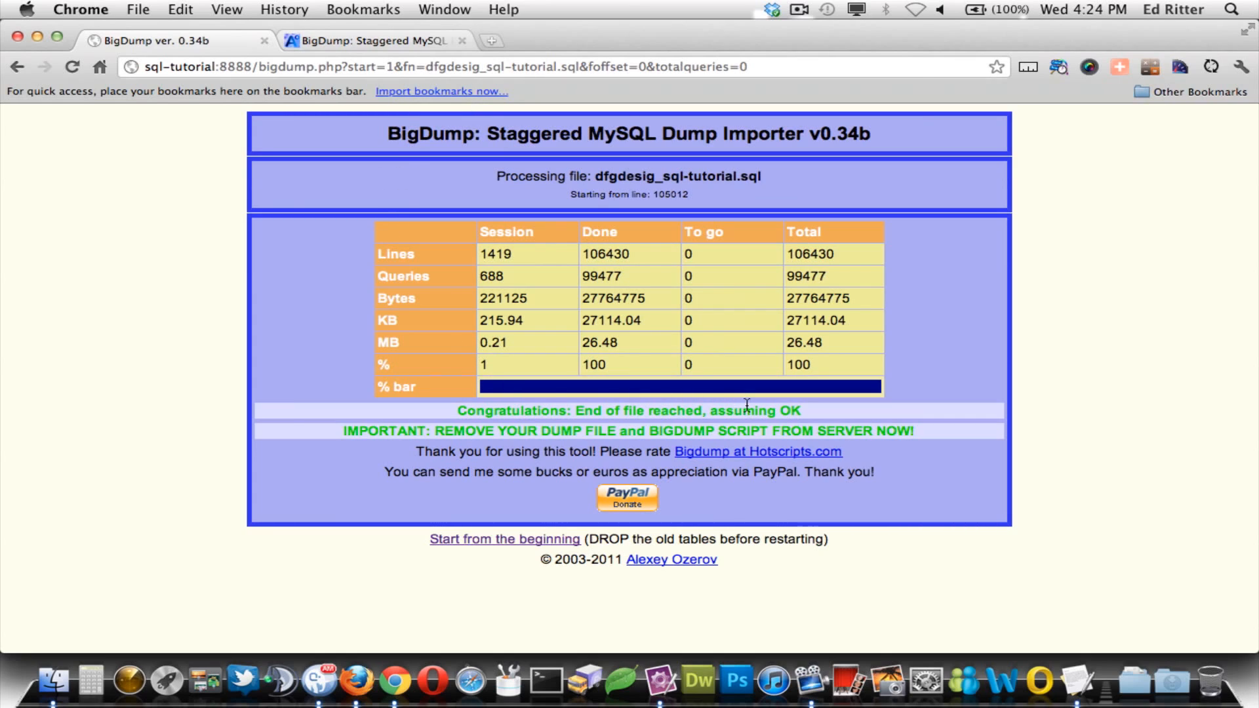
- Open the local sql-import table list and scroll through the remote database's tables for comparison
click(355, 682)
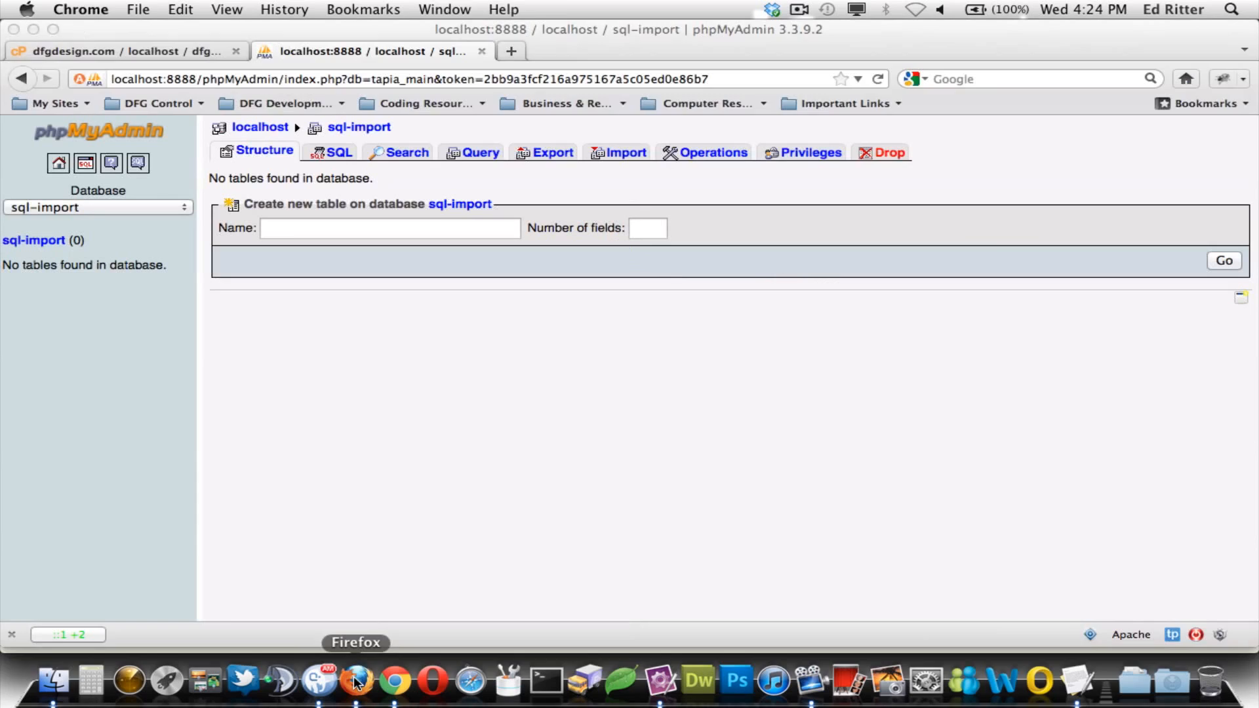
click(53, 243)
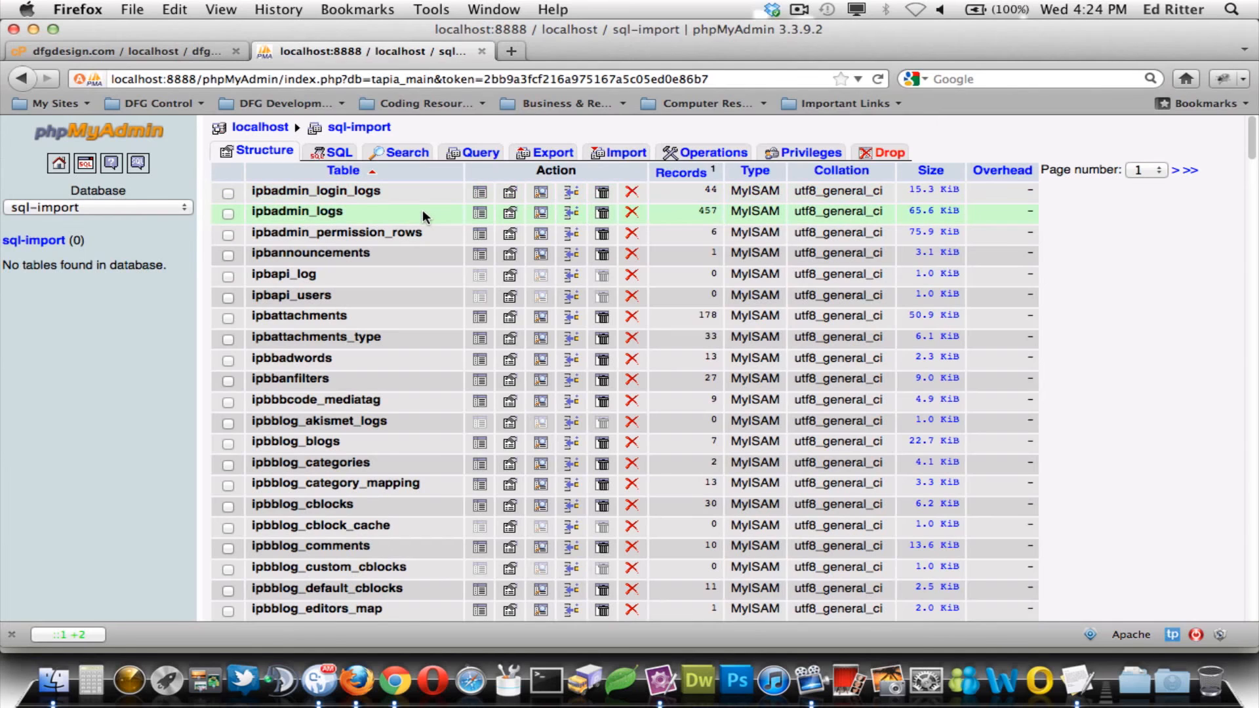
click(162, 50)
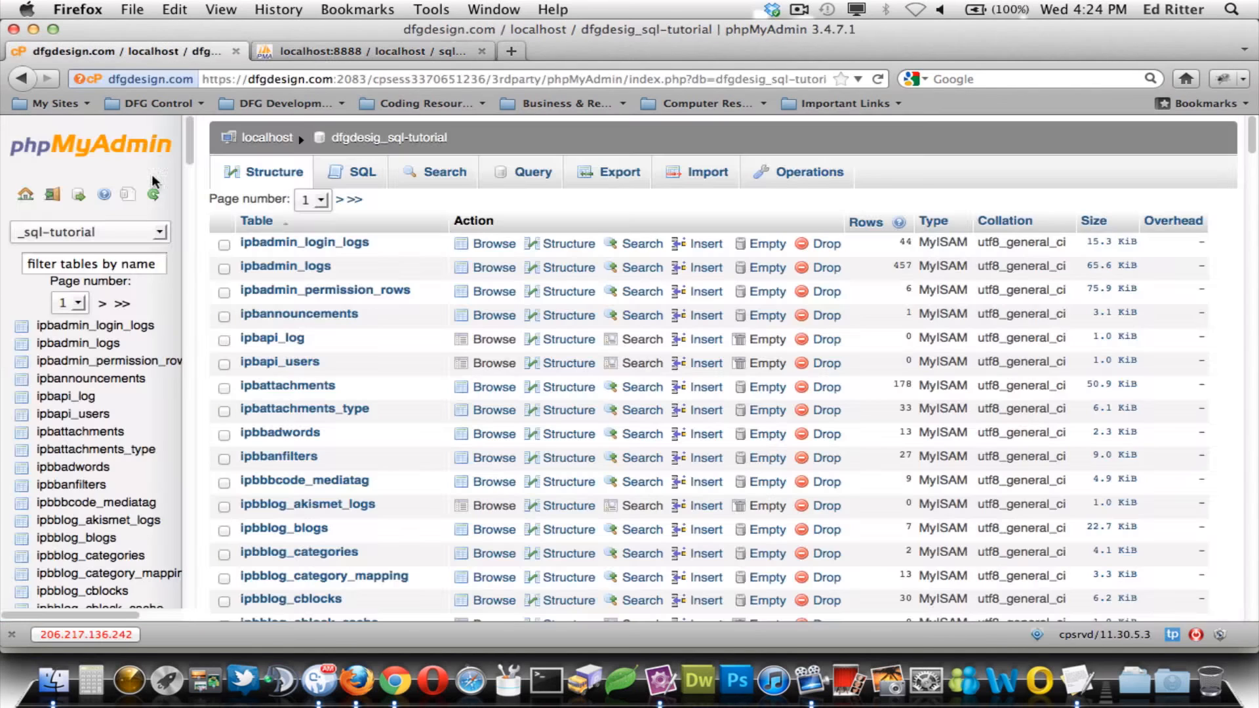
scroll(496, 282, down, 10)
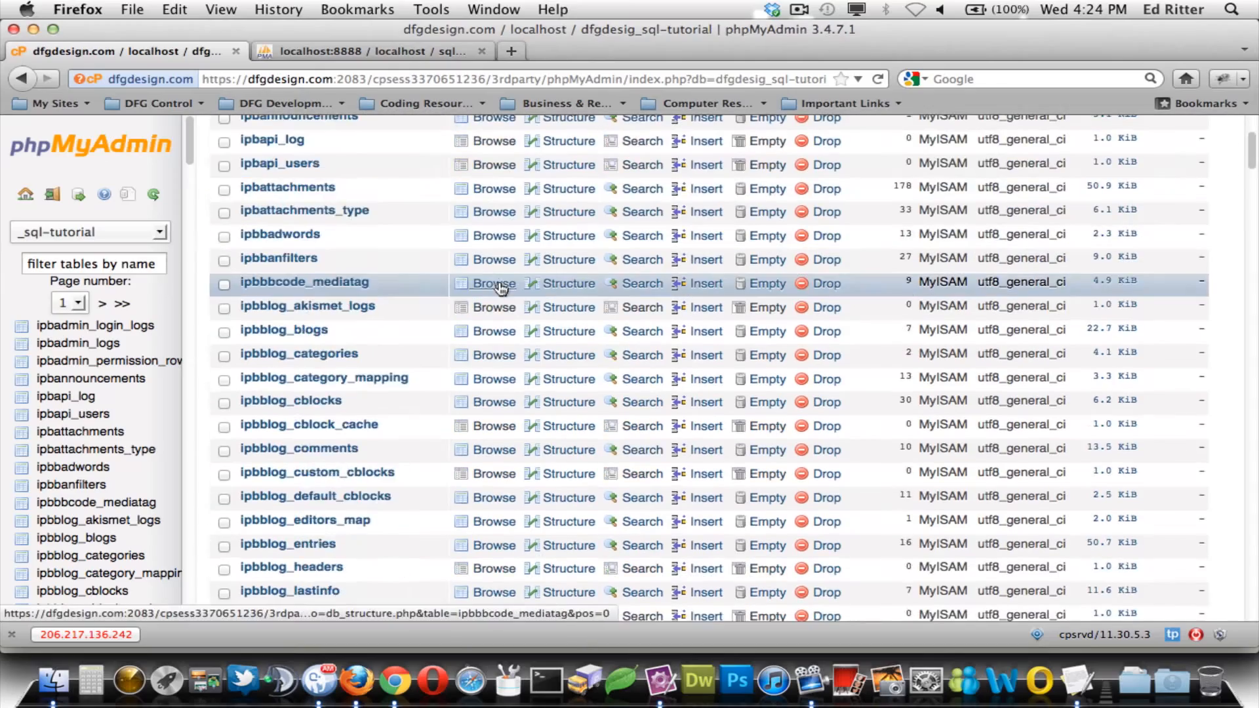
scroll(496, 281, down, 15)
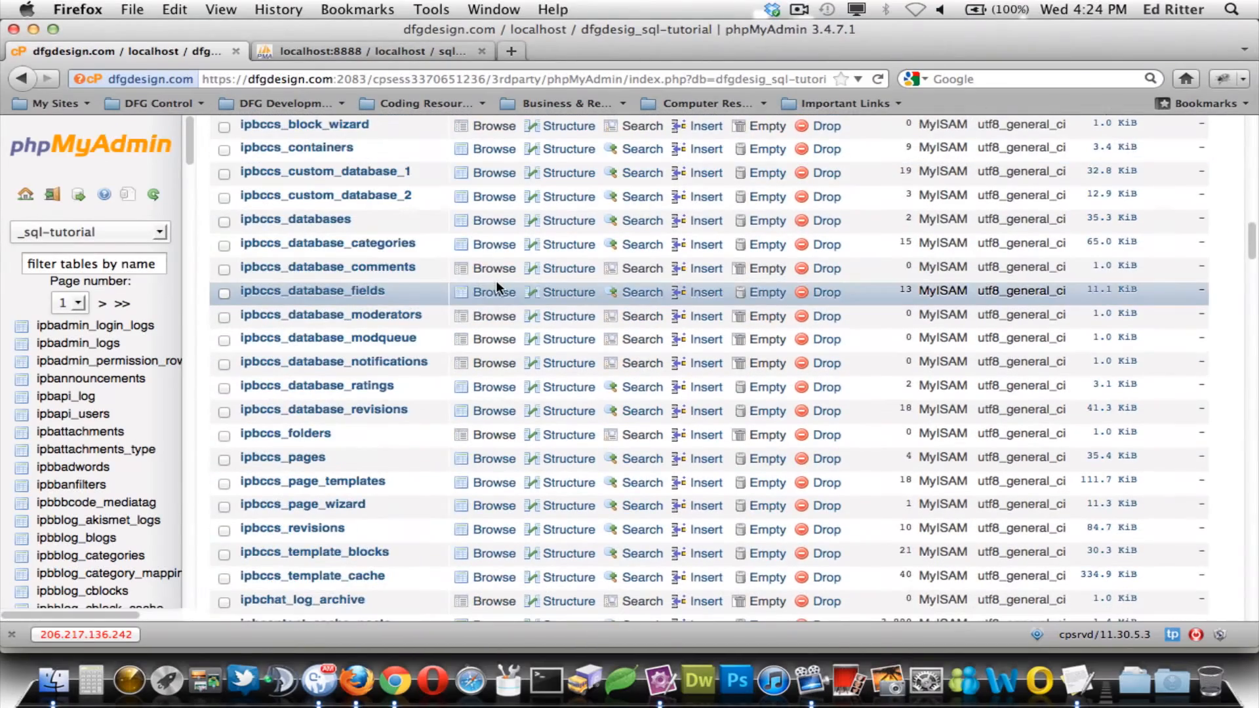
scroll(496, 278, up, 20)
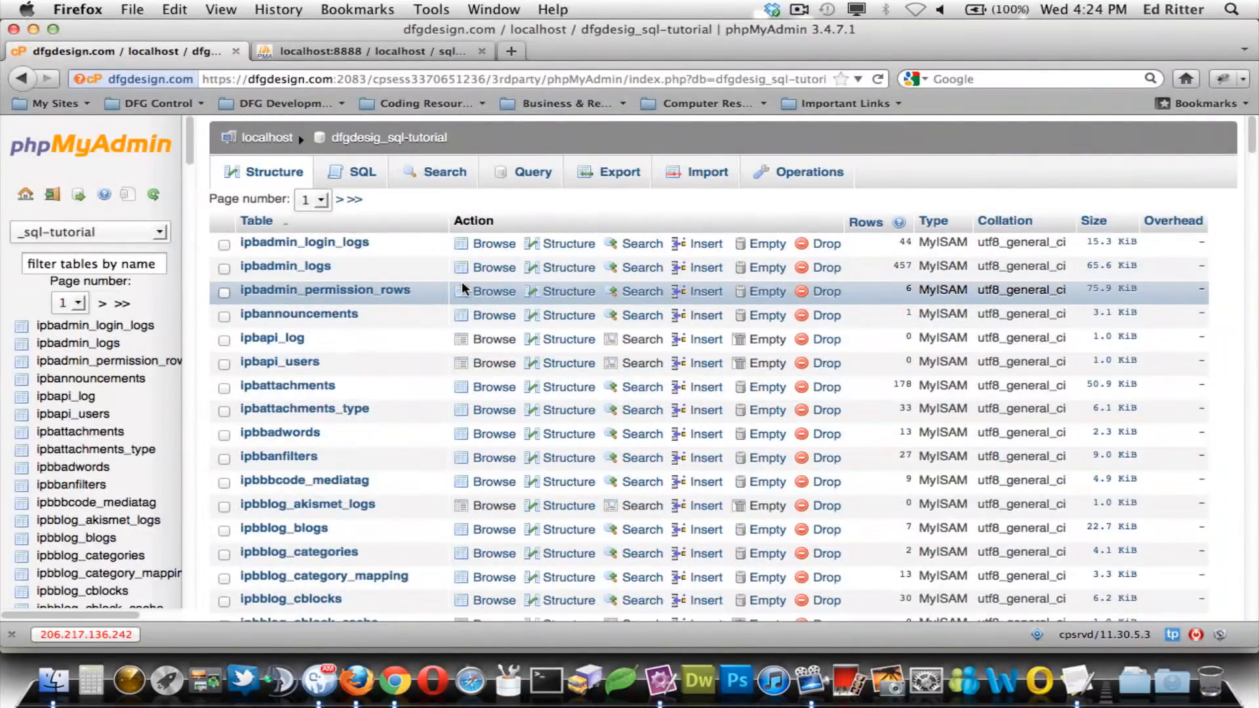
scroll(500, 269, down, 20)
scroll(498, 276, down, 10)
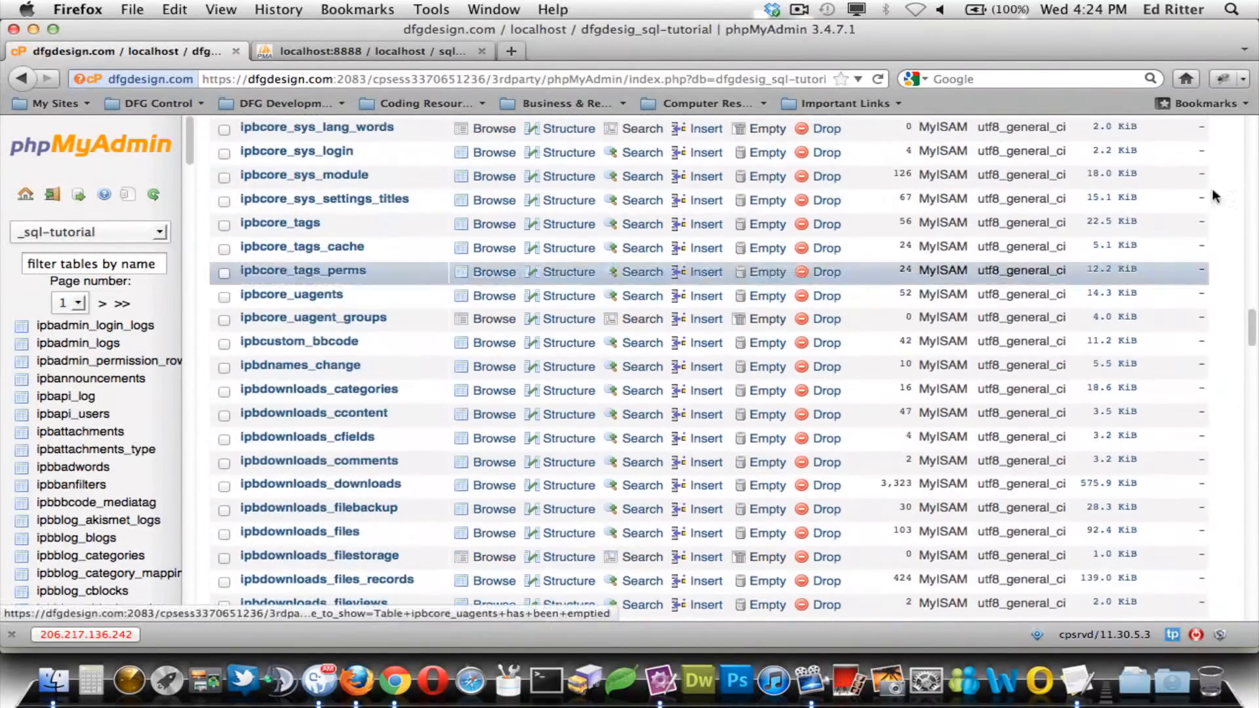
scroll(1242, 348, down, 10)
drag(1253, 432, 1253, 615)
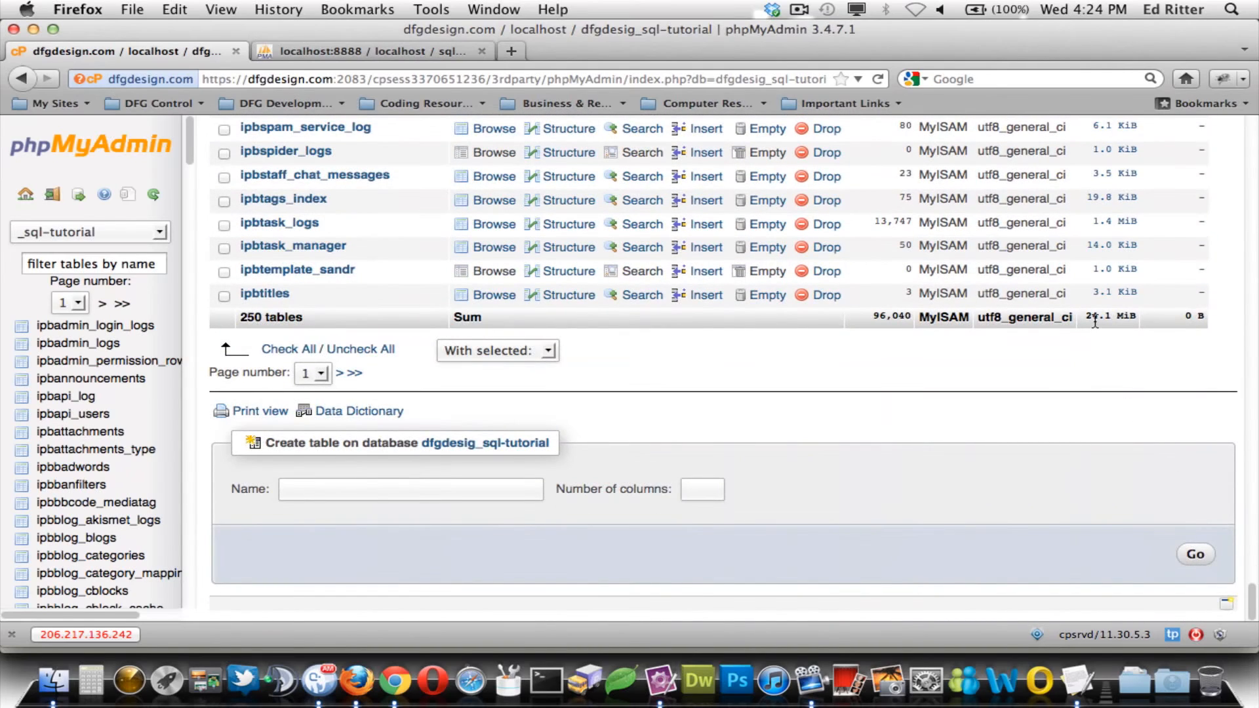
- Scroll through the local sql-import table list to confirm the imported ipb tables match
click(436, 52)
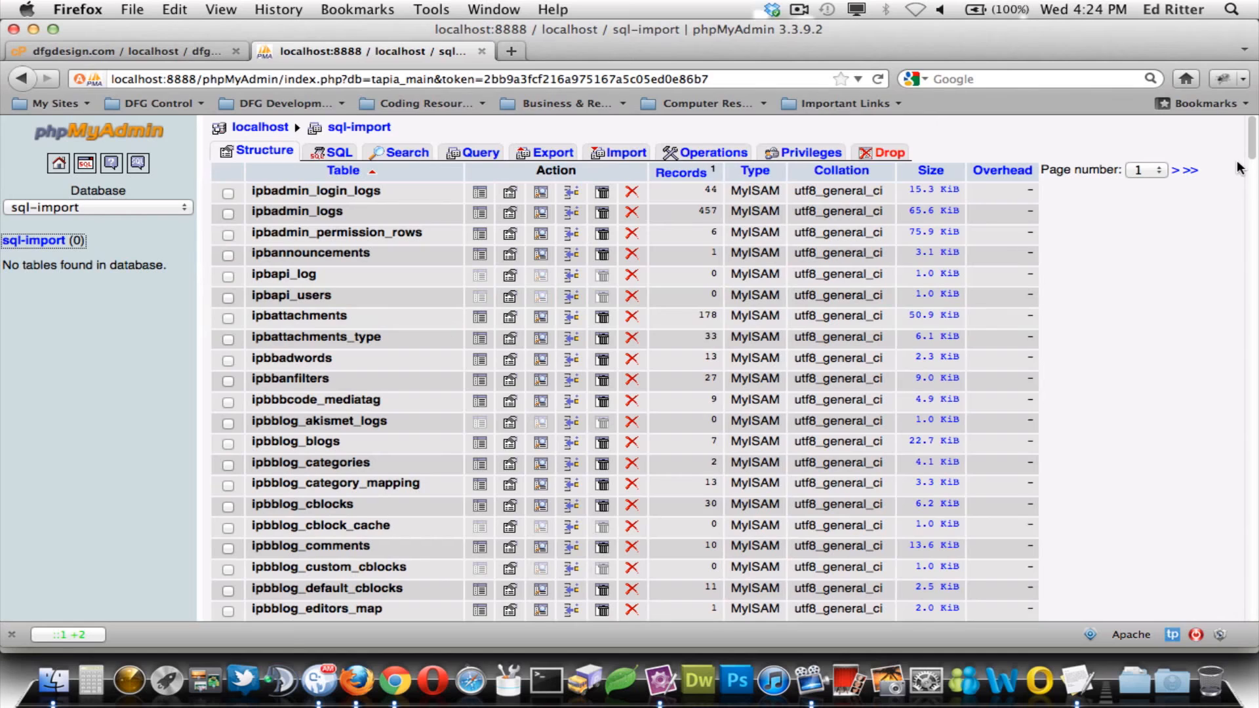
drag(1251, 154, 1244, 611)
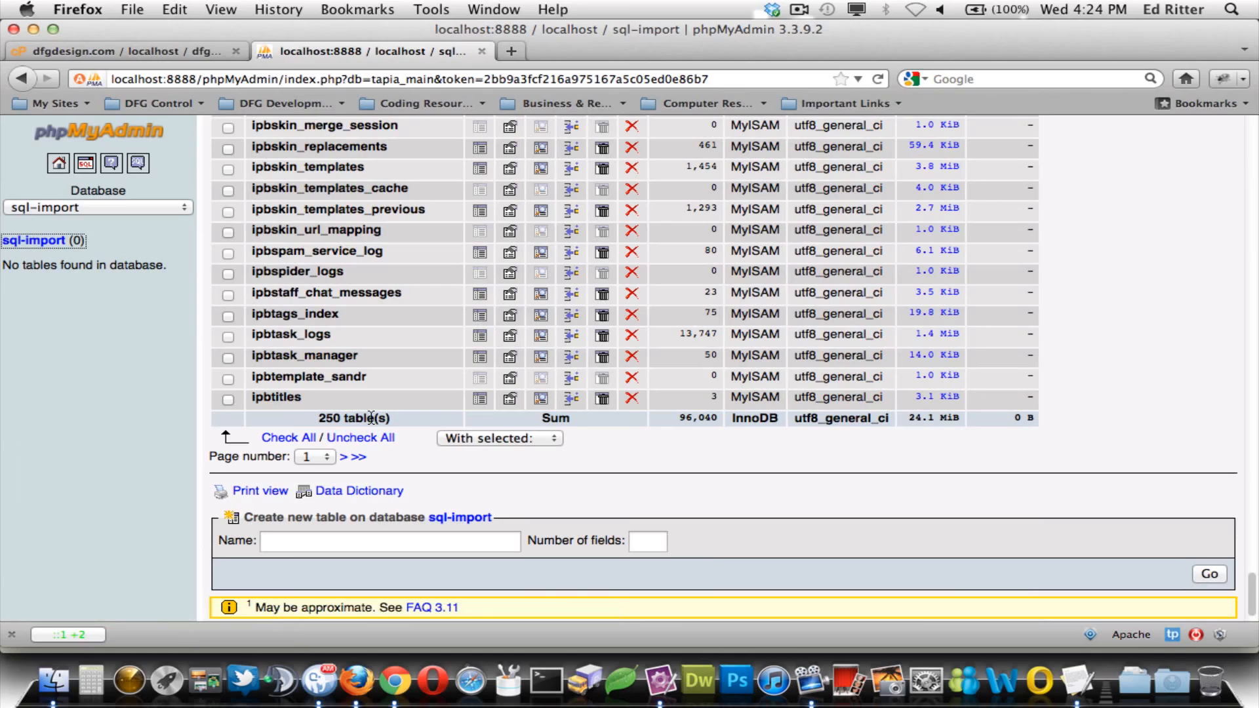
scroll(953, 459, up, 15)
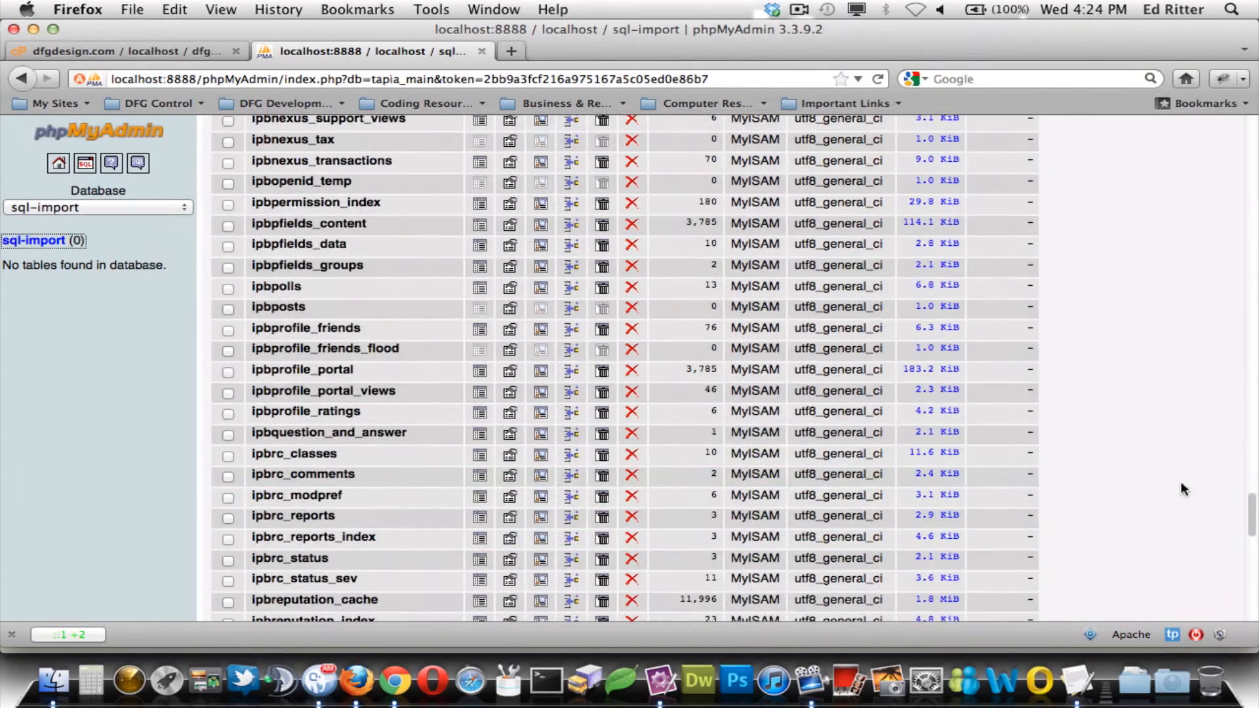
drag(1249, 511, 1242, 131)
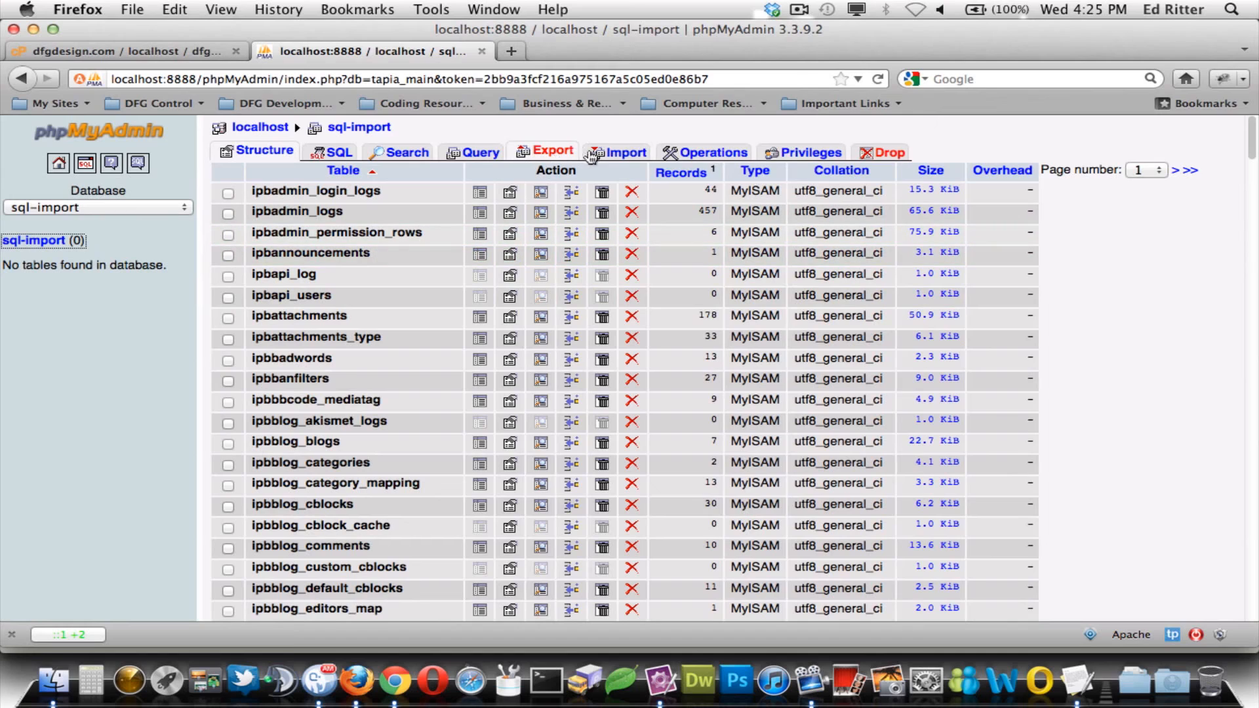
- Export the sql-import database in SQL format as a saved file, downloading sql-import.sql
click(547, 153)
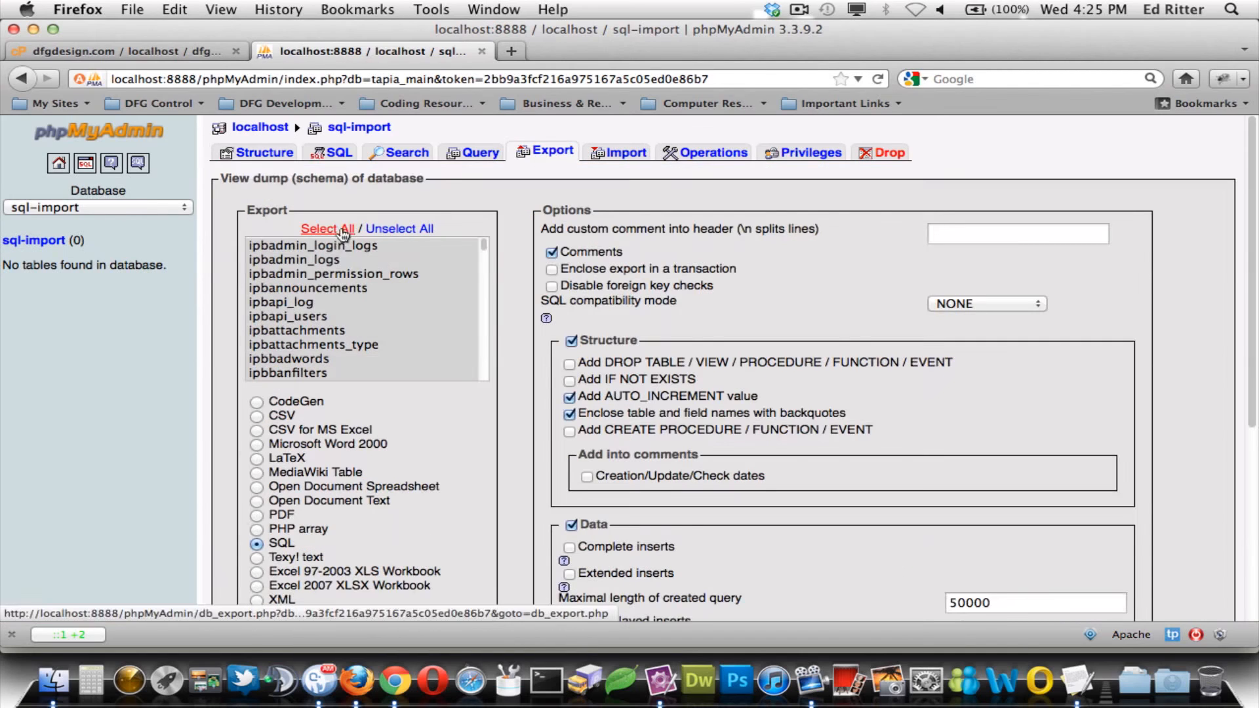
scroll(506, 269, down, 3)
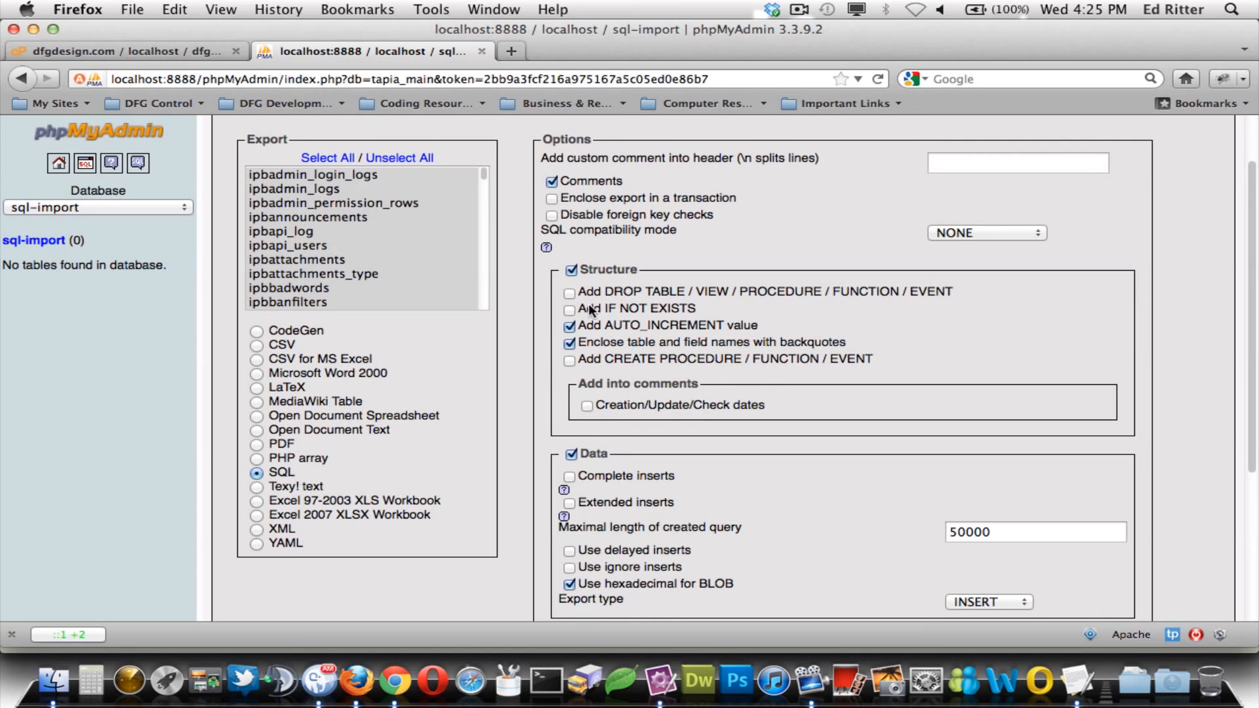
scroll(590, 295, down, 6)
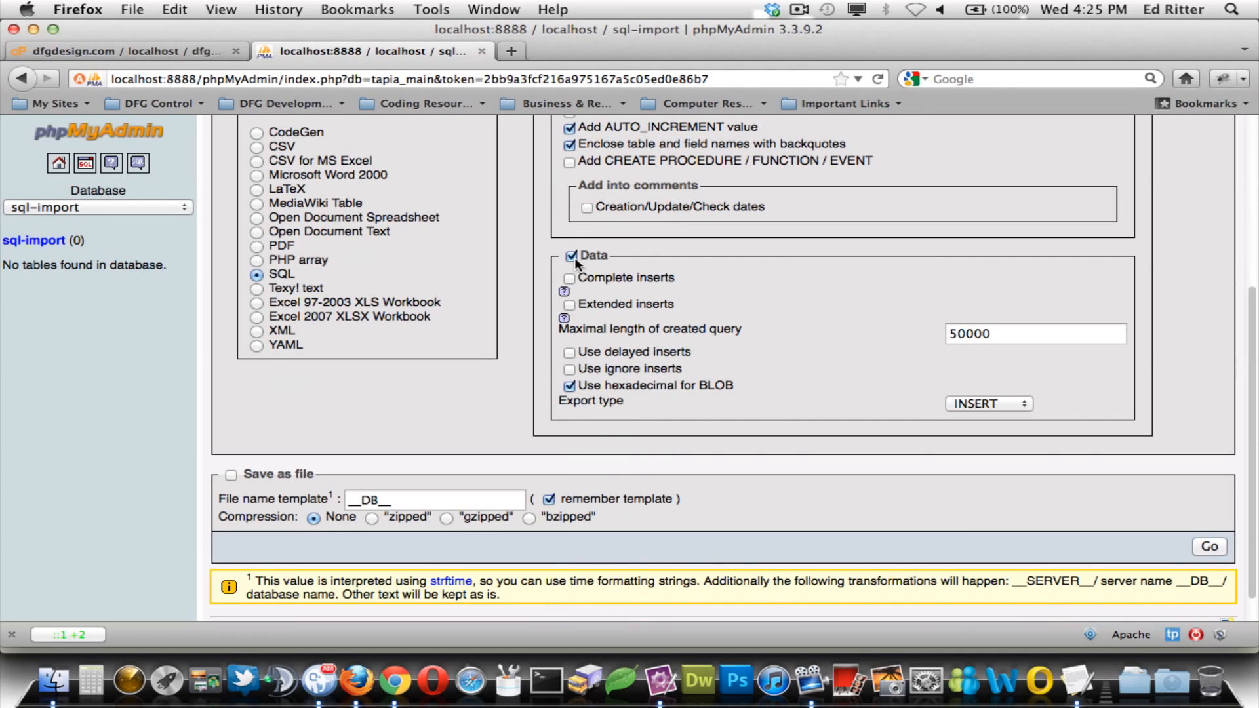
scroll(544, 268, down, 2)
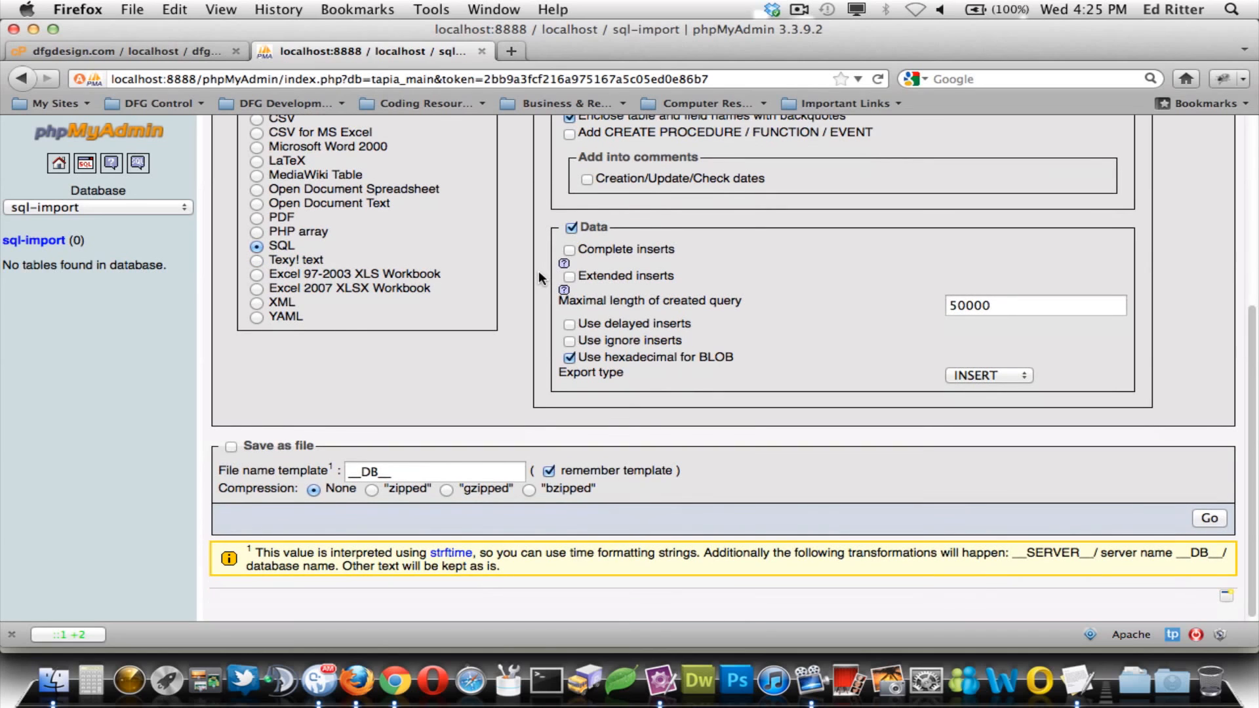
scroll(538, 273, up, 4)
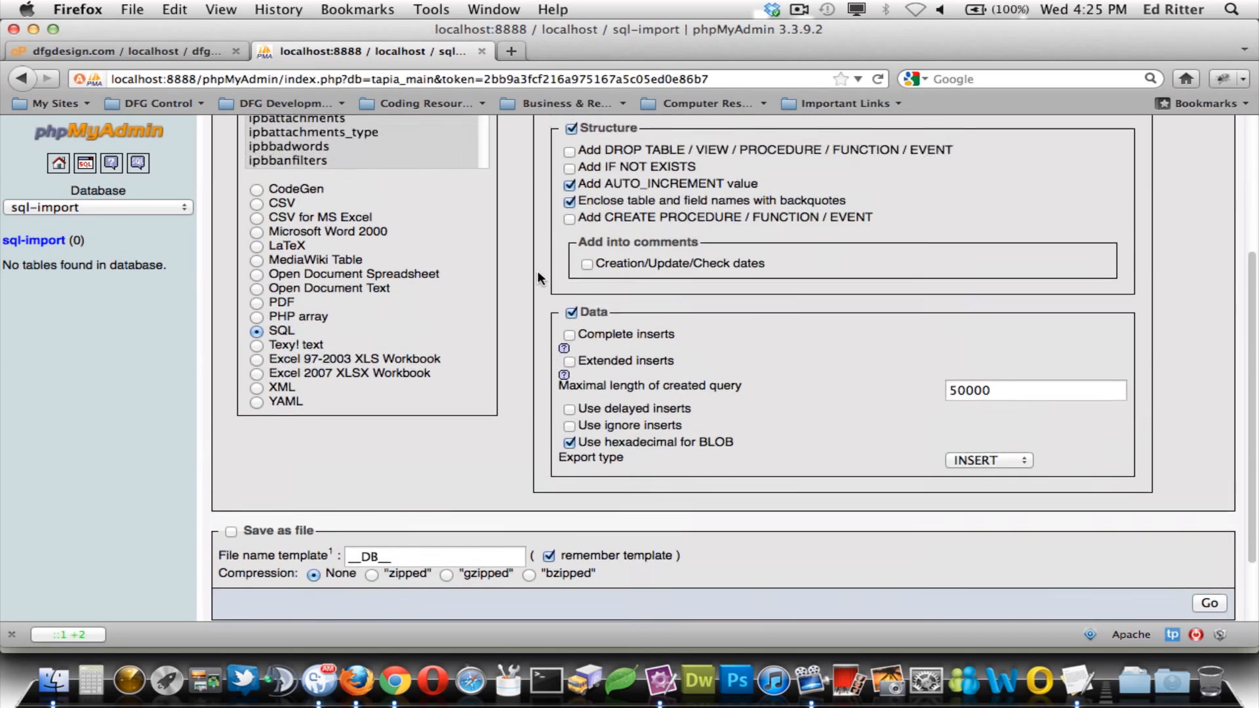
scroll(537, 270, down, 4)
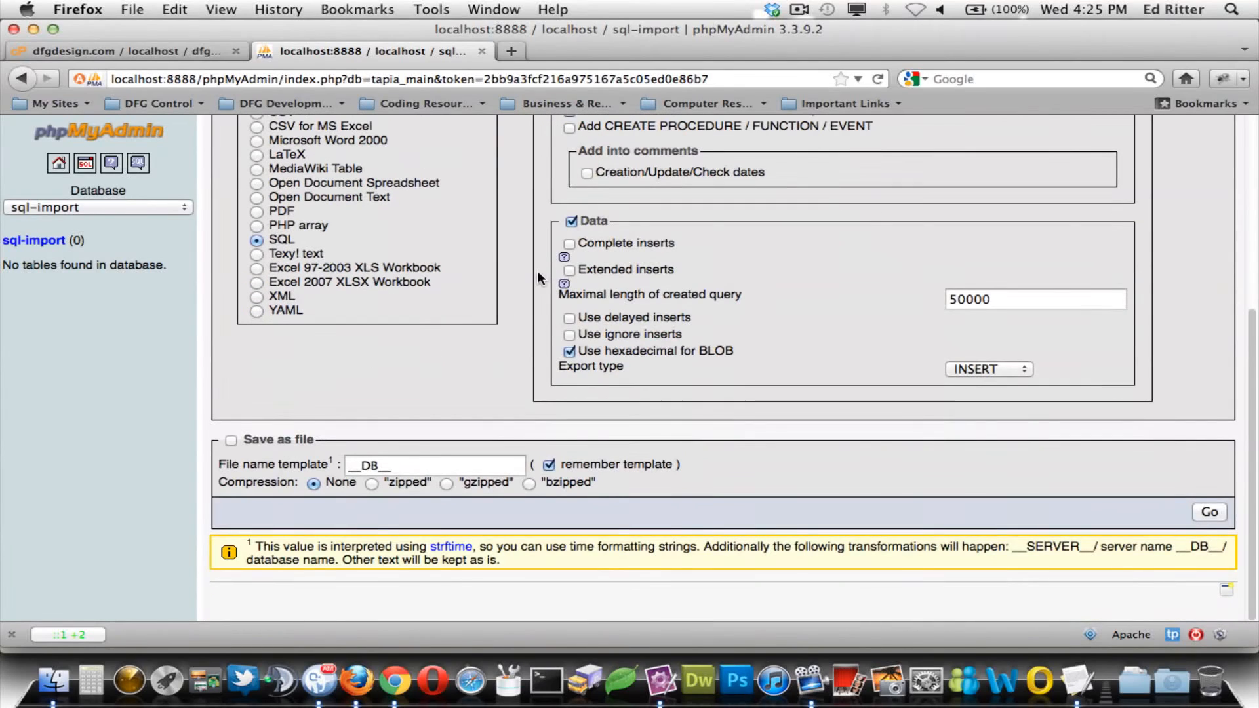
scroll(431, 393, up, 1)
click(233, 454)
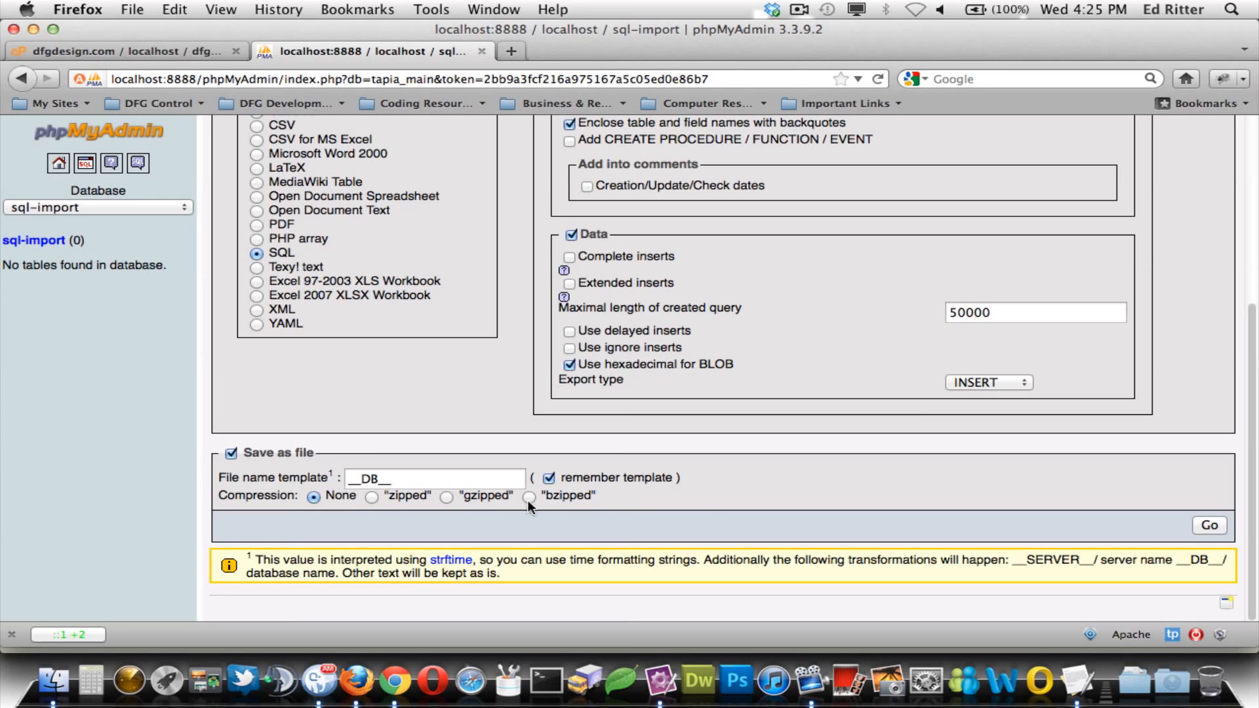
click(1203, 525)
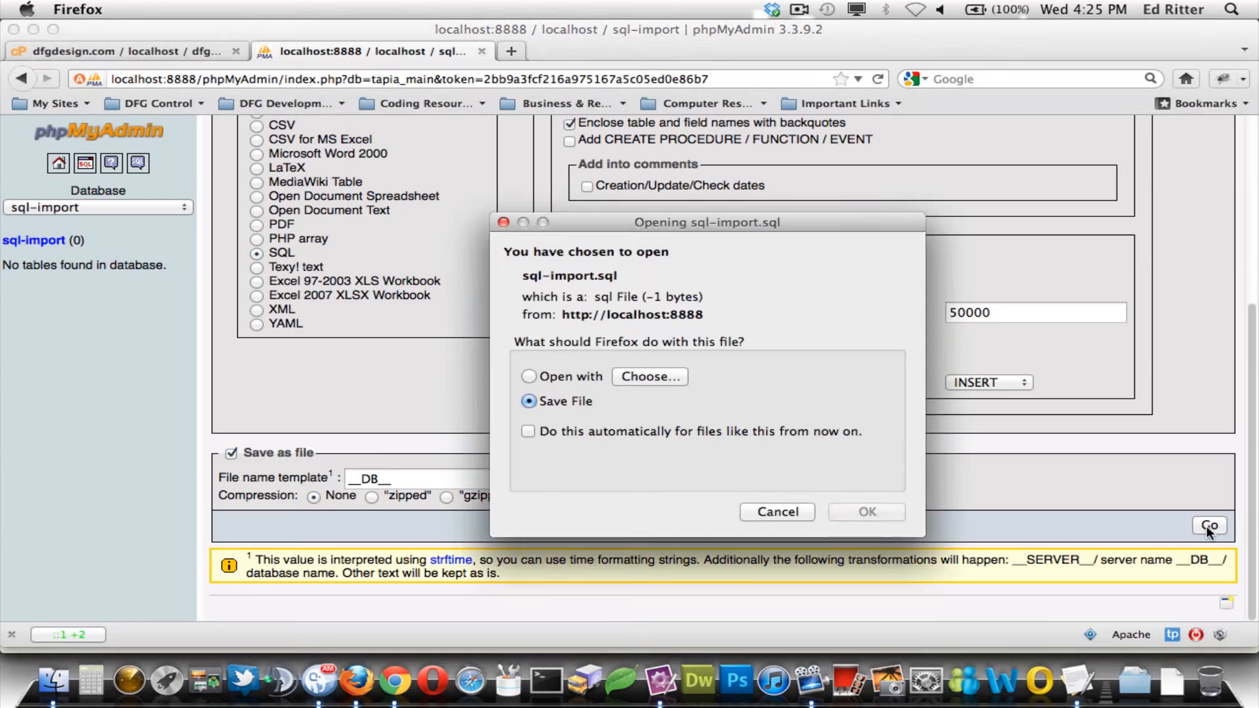
click(867, 483)
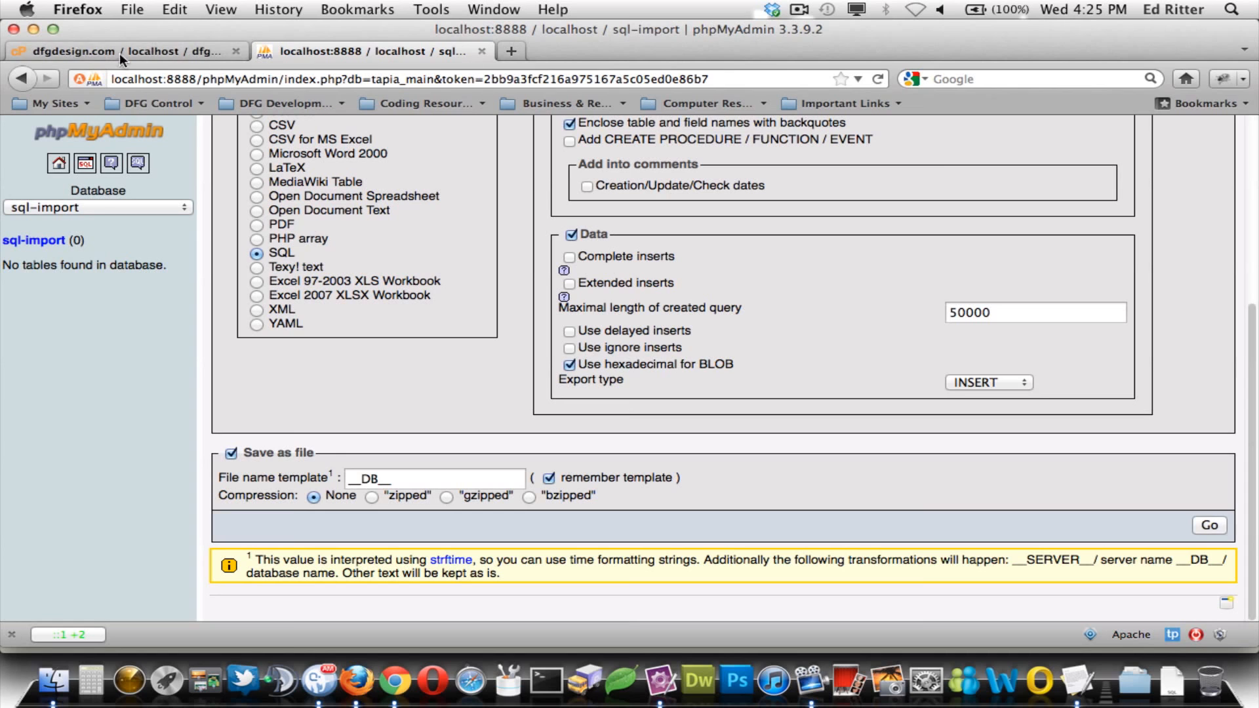
- Minimize the phpMyAdmin, BigDump, editor and Finder windows, confirm sql-import.sql in Downloads, then close Finder
click(35, 29)
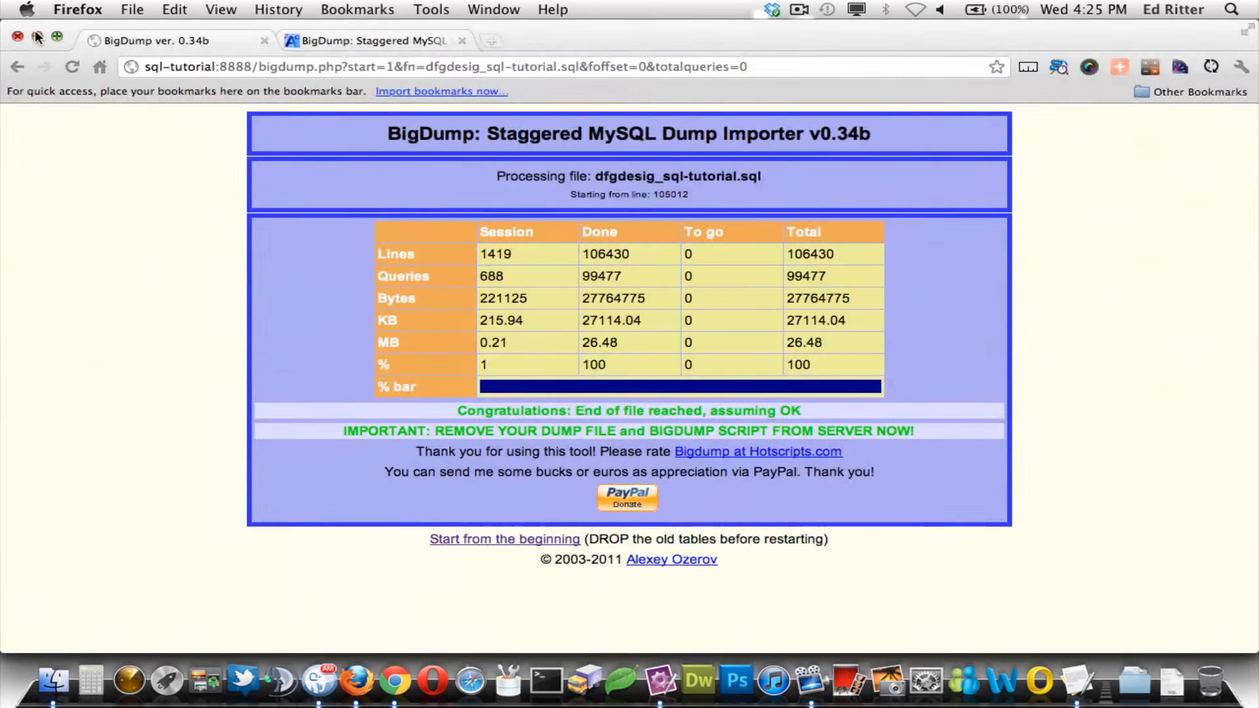
click(37, 37)
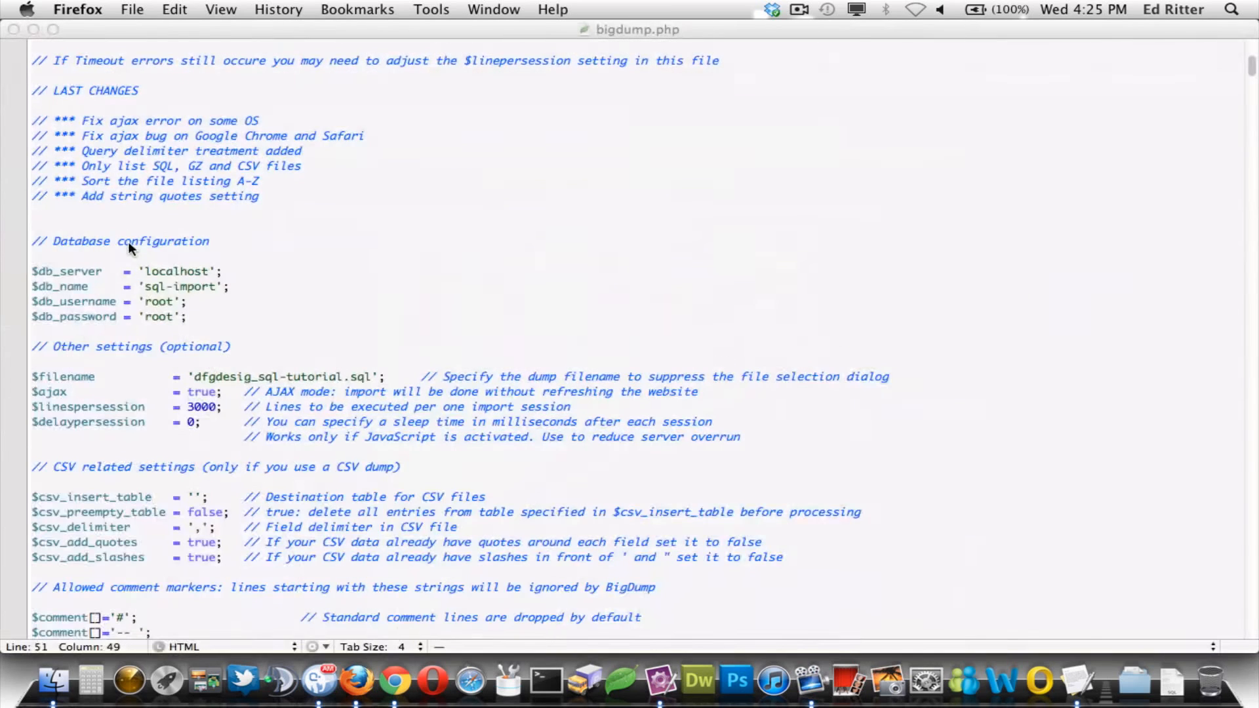
click(32, 29)
click(36, 38)
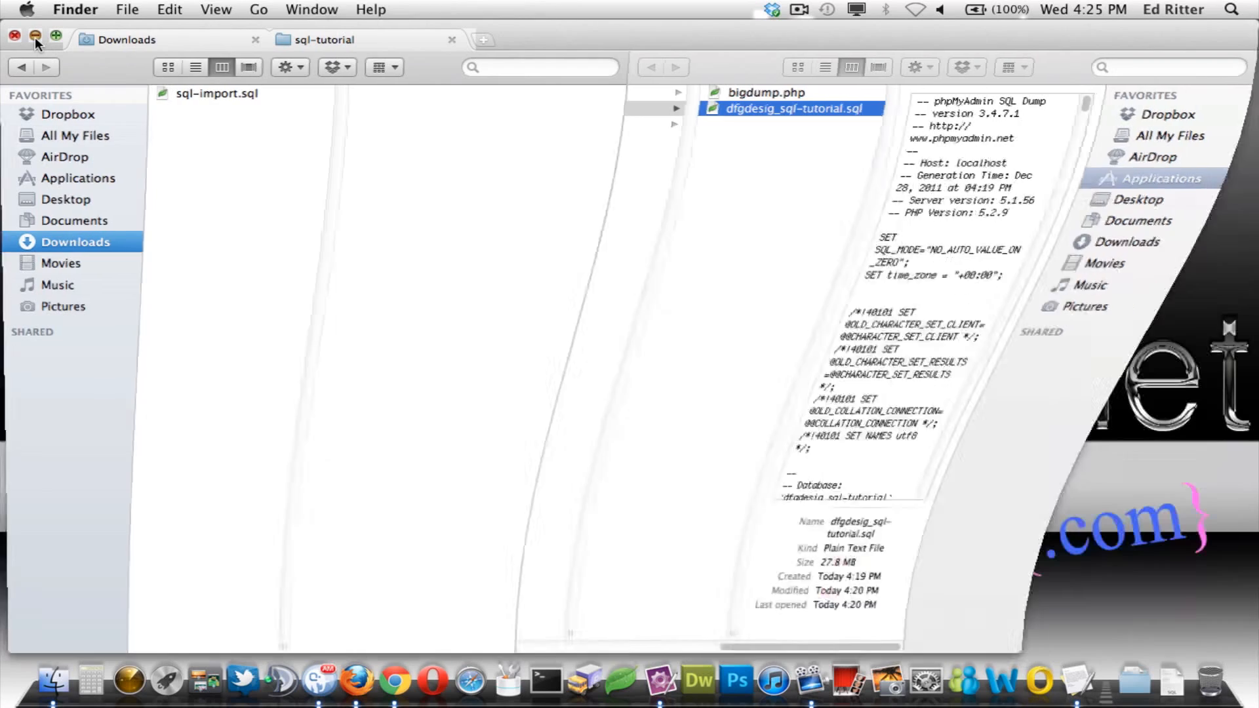
click(54, 681)
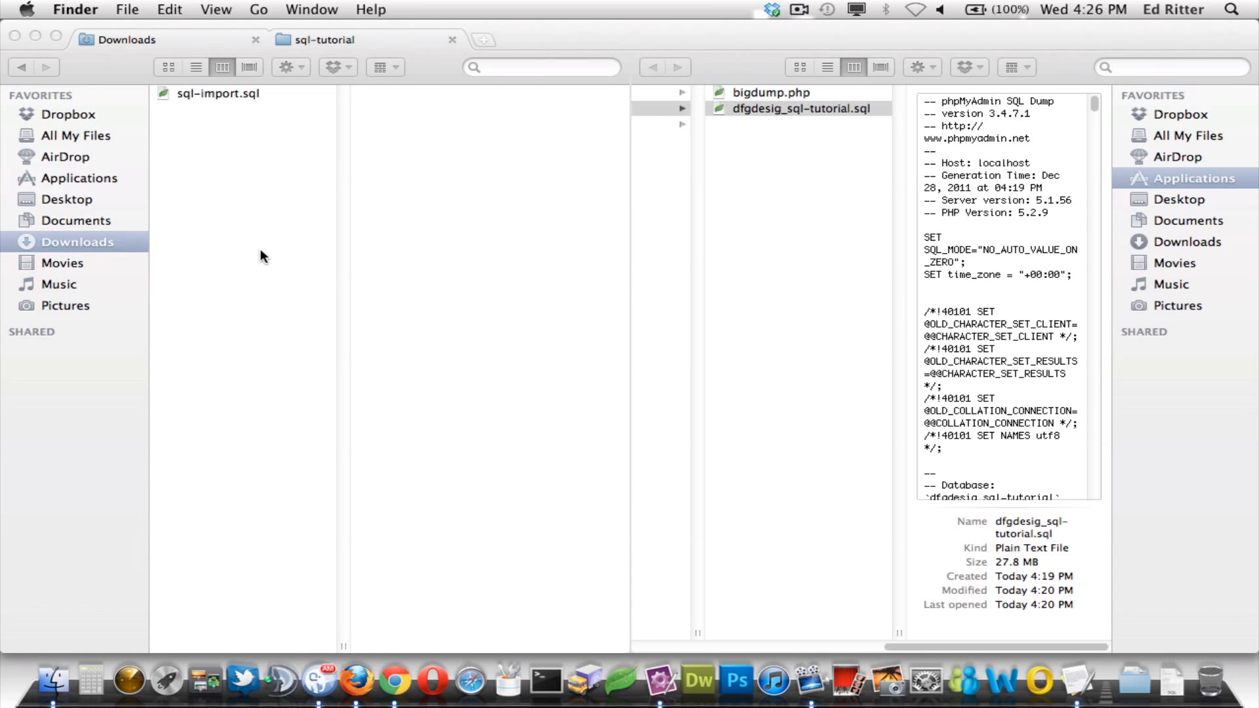
click(39, 34)
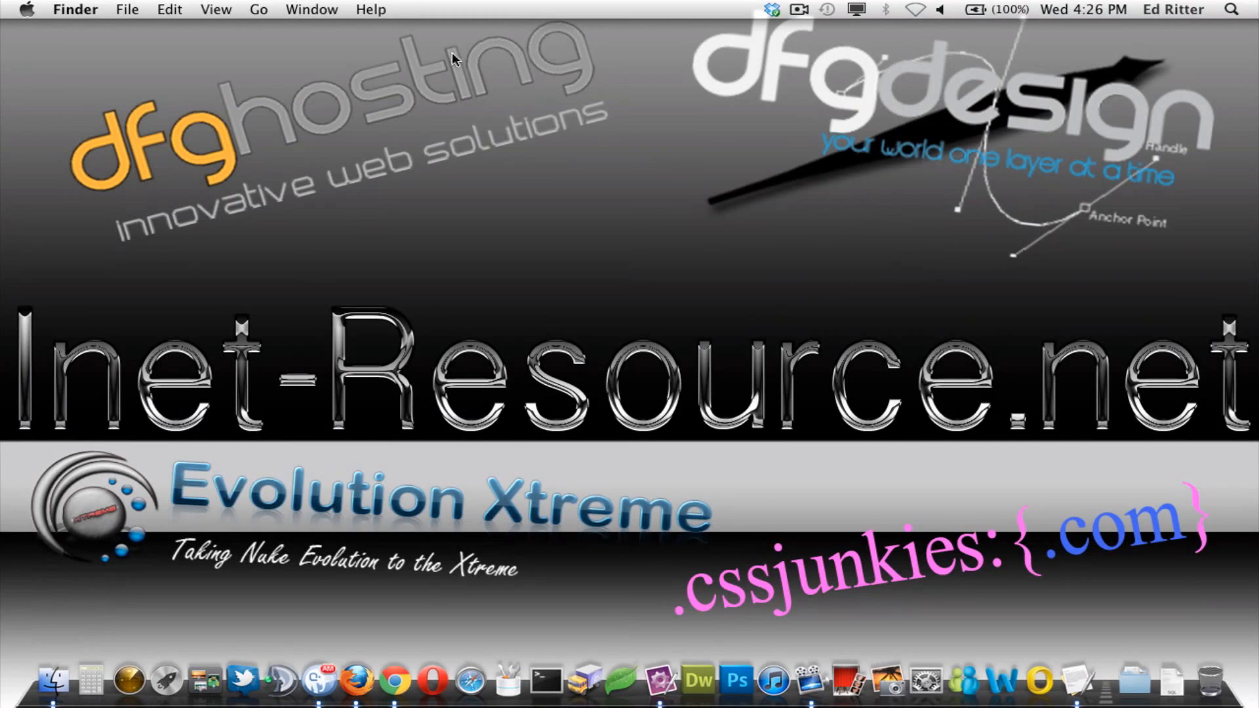